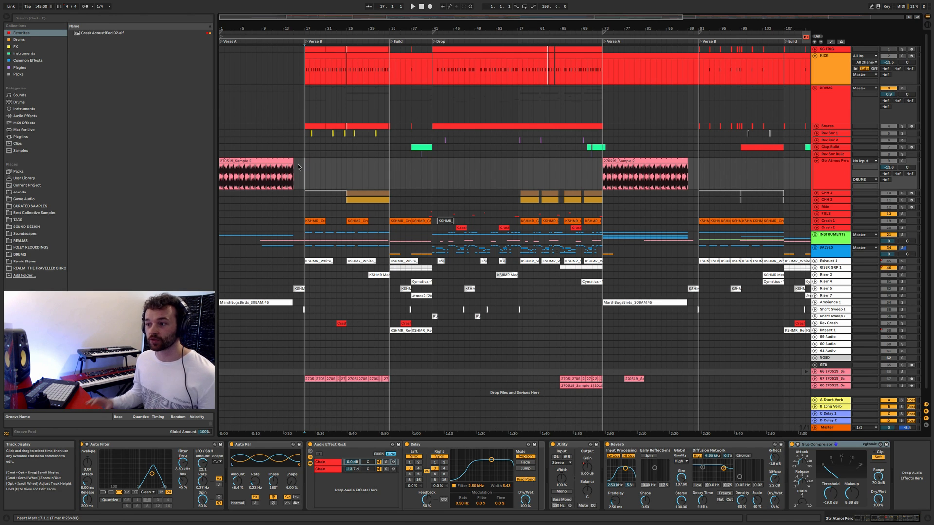
Step: Play the arrangement from bar 16, just before the Verse B marker
{"action": "scroll", "coordinate": [299, 167], "scroll_direction": "up", "scroll_amount": 5}
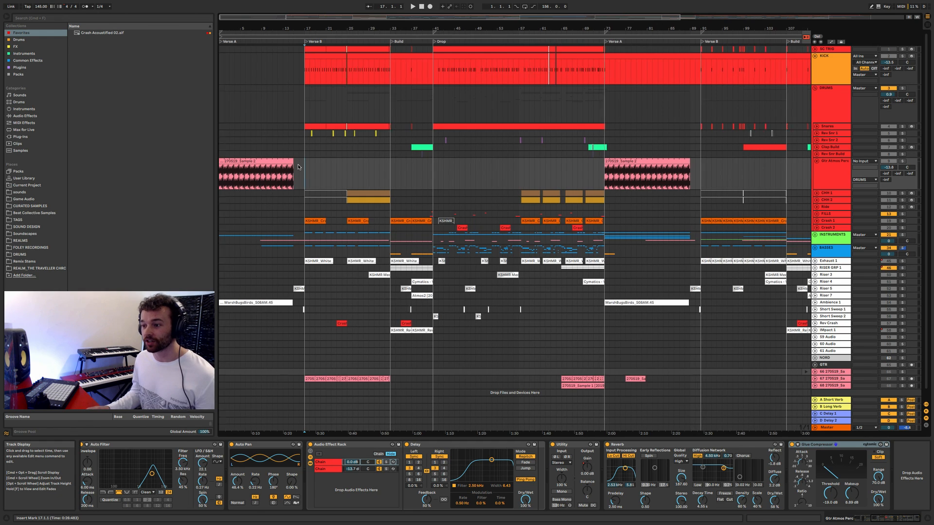
{"action": "scroll", "coordinate": [298, 166], "scroll_direction": "left", "scroll_amount": 2}
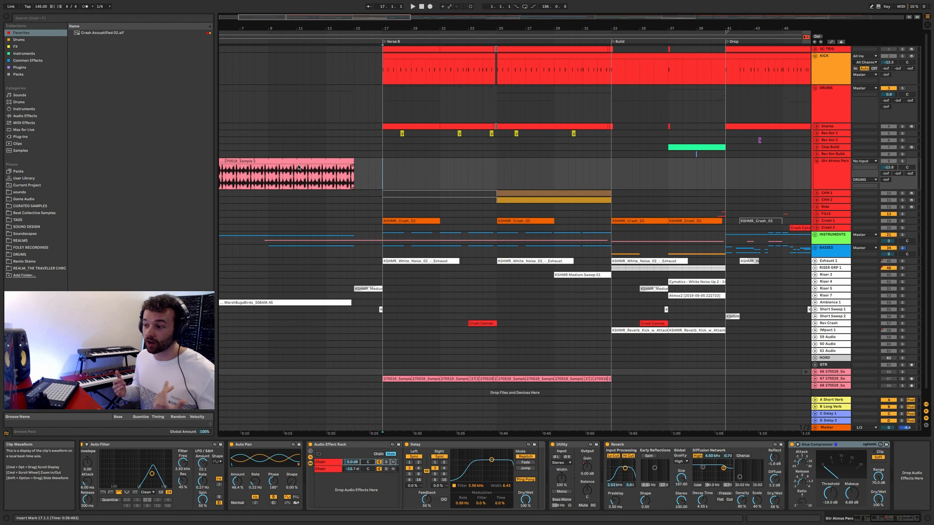
{"action": "left_click", "coordinate": [369, 174]}
{"action": "key", "text": "space"}
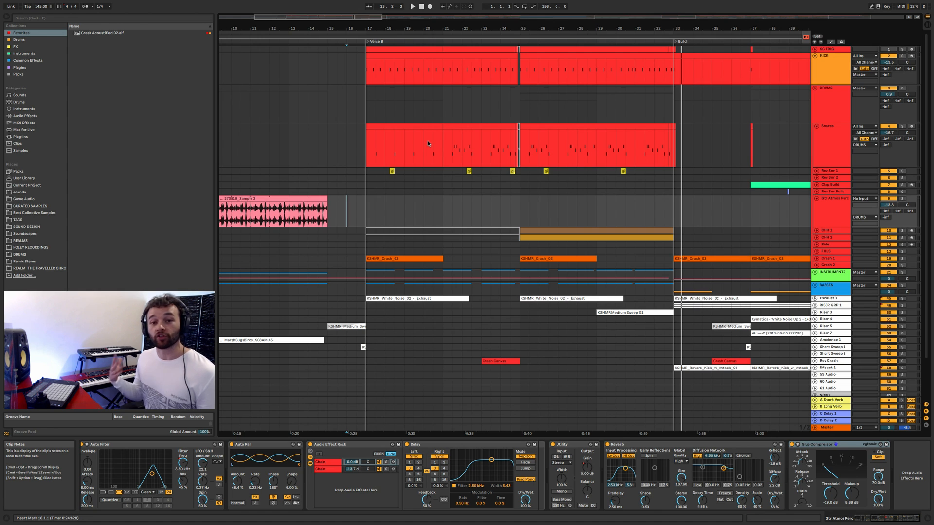
Step: Select the first and second snare clips of Verse B, ending on the Snares track itself
{"action": "left_click", "coordinate": [426, 136]}
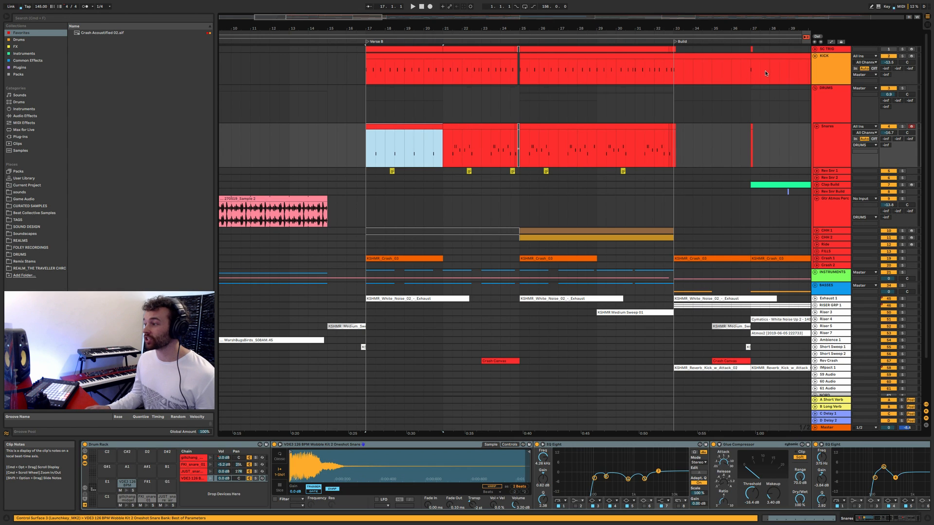
{"action": "left_click", "coordinate": [484, 126]}
{"action": "left_click", "coordinate": [833, 144]}
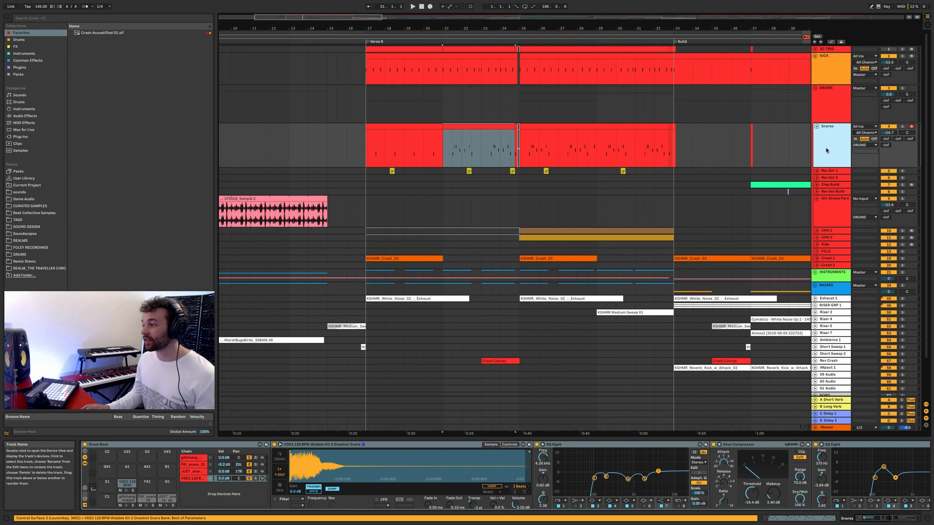
Step: Solo the KICK track and DRUMS group and play the kick pattern from the start of Verse B
{"action": "left_click", "coordinate": [827, 76]}
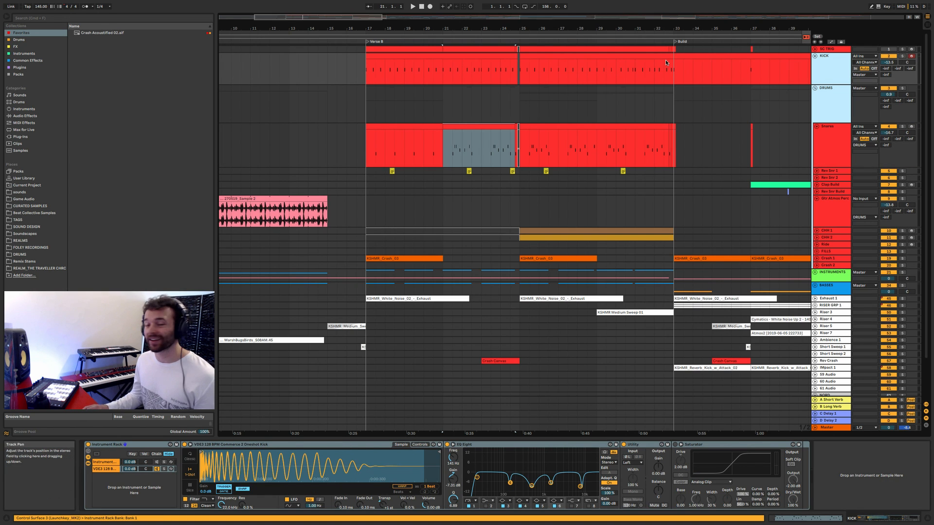
{"action": "left_click", "coordinate": [397, 59]}
{"action": "key", "text": "space"}
{"action": "scroll", "coordinate": [414, 149], "scroll_direction": "up", "scroll_amount": 3}
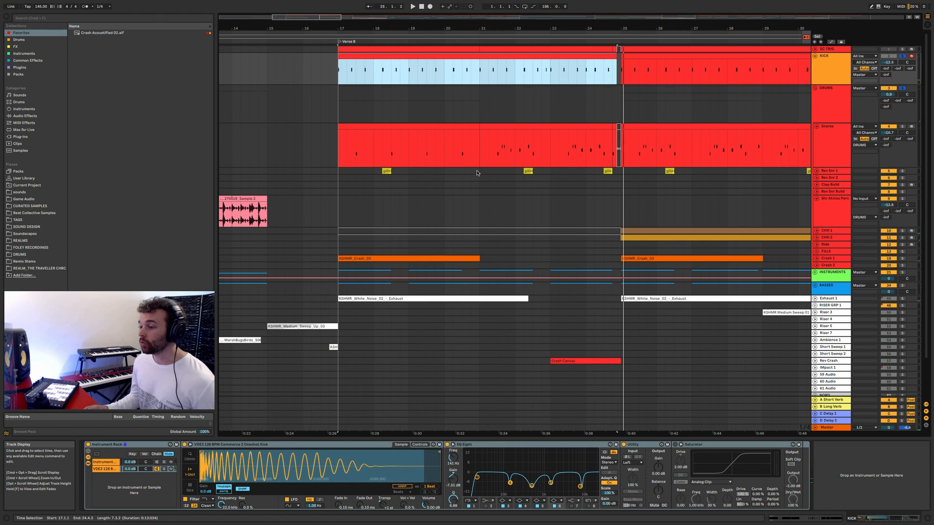
Step: Select the first four bars of Verse B, bars 17 to 21, across the KICK, DRUMS and Snares tracks
{"action": "left_click", "coordinate": [472, 154]}
{"action": "left_click_drag", "start_coordinate": [339, 151], "coordinate": [373, 151]}
{"action": "left_click", "coordinate": [373, 152]}
{"action": "left_click_drag", "start_coordinate": [338, 75], "coordinate": [477, 151]}
{"action": "scroll", "coordinate": [452, 148], "scroll_direction": "up", "scroll_amount": 3}
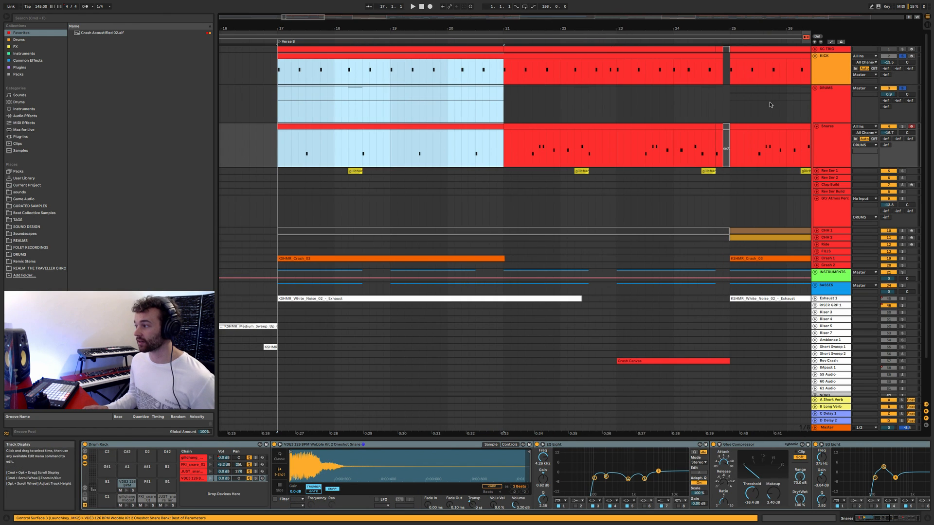
Step: Show the KICK track's devices, then unfold the SC TRIG track and examine its first four bars in Verse B
{"action": "left_click", "coordinate": [828, 71]}
{"action": "left_click", "coordinate": [276, 80]}
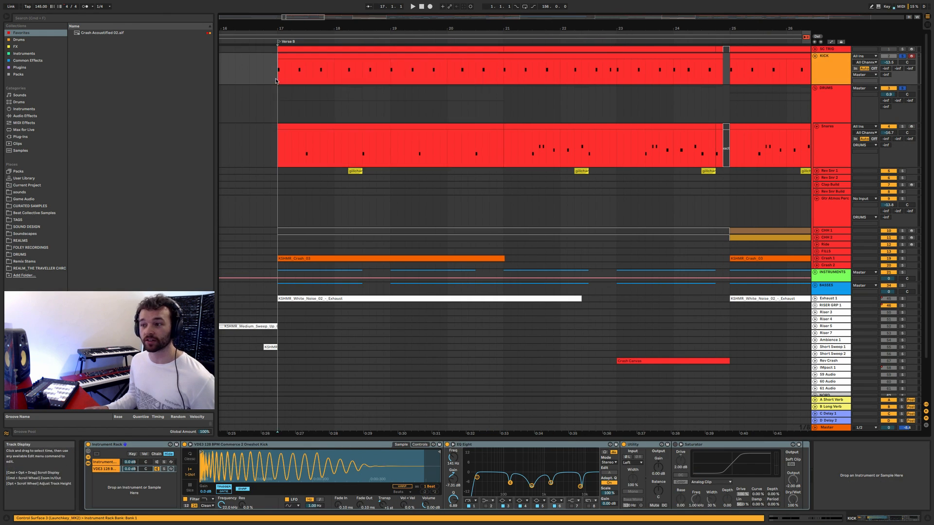
{"action": "left_click", "coordinate": [815, 49]}
{"action": "left_click_drag", "start_coordinate": [279, 63], "coordinate": [507, 58]}
{"action": "left_click", "coordinate": [503, 57]}
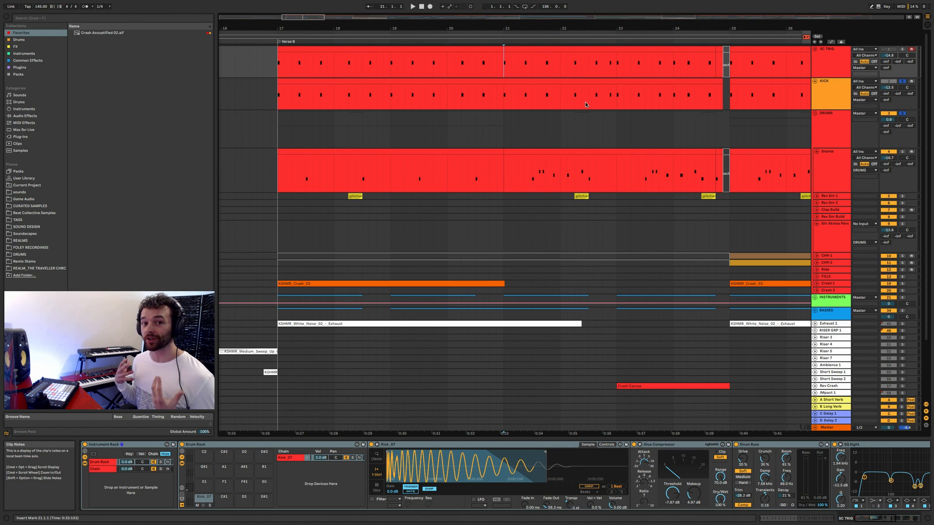
Step: Highlight the sparse snare hits from bar 17, then the busier snare pattern leading up to bar 25
{"action": "left_click", "coordinate": [825, 173]}
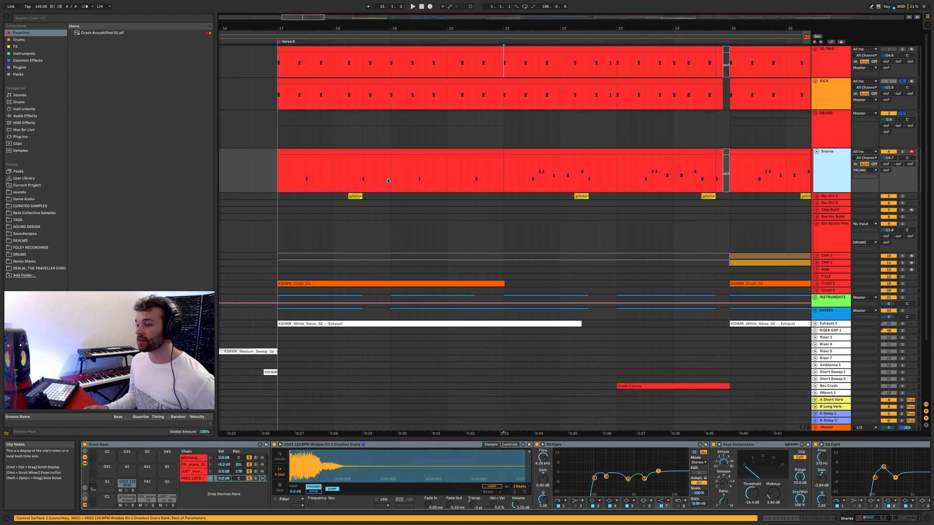
{"action": "left_click_drag", "start_coordinate": [299, 182], "coordinate": [475, 184]}
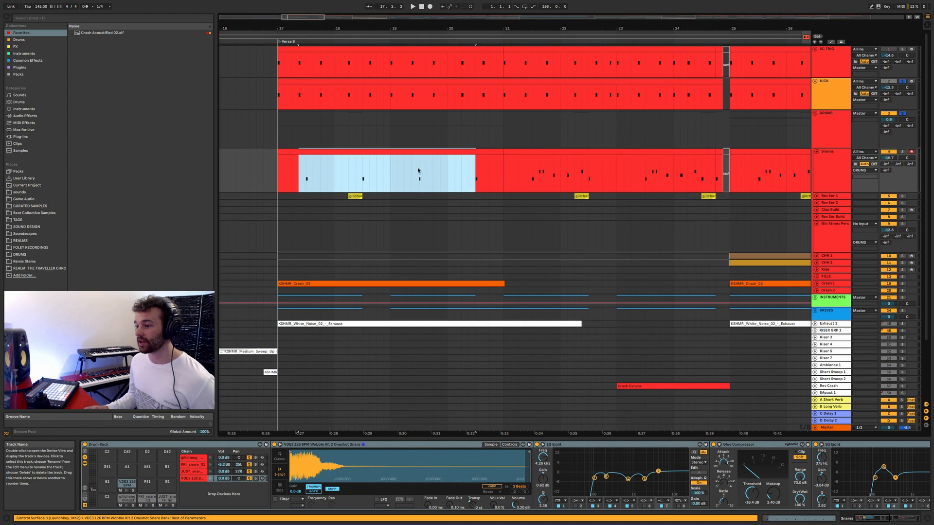
{"action": "left_click", "coordinate": [328, 182]}
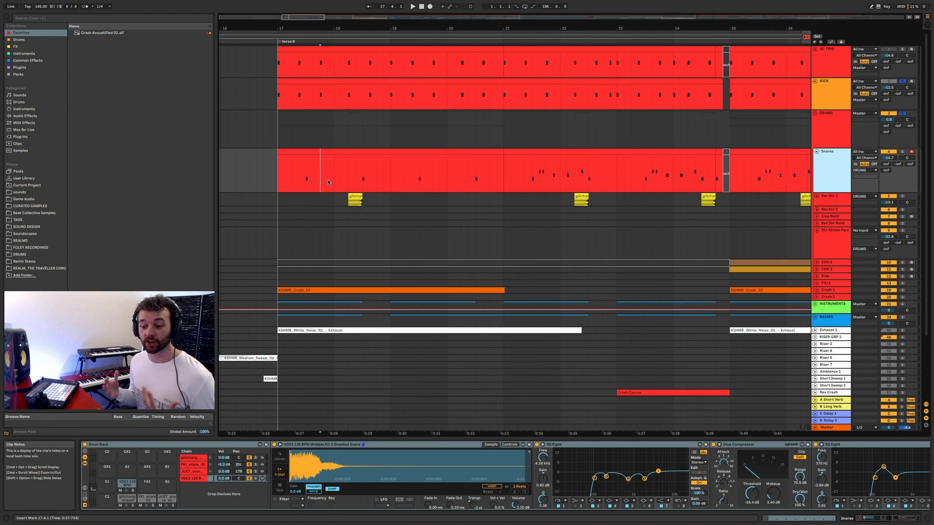
{"action": "scroll", "coordinate": [509, 180], "scroll_direction": "right", "scroll_amount": 2}
{"action": "left_click_drag", "start_coordinate": [475, 184], "coordinate": [687, 186]}
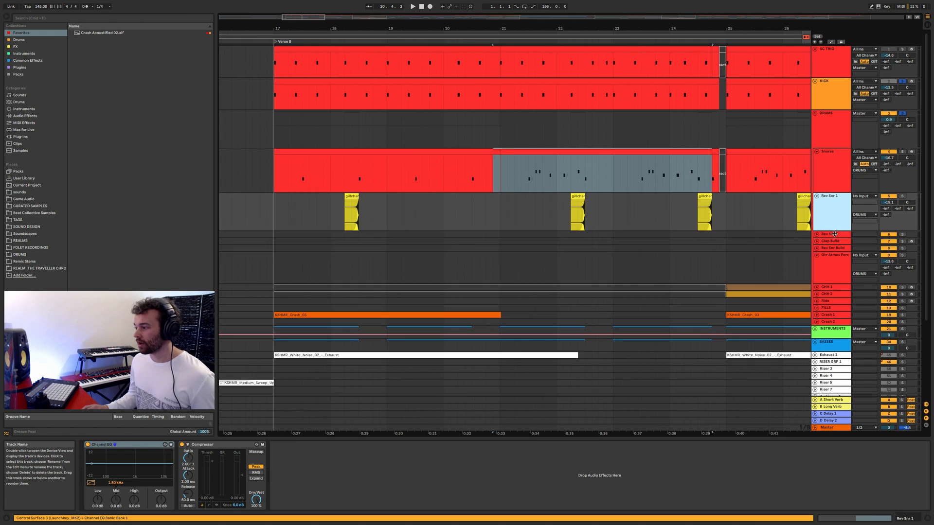
Step: Examine the first reversed snare clip on the Rev Snr 1 track and play the drums from bar 18.2
{"action": "scroll", "coordinate": [340, 218], "scroll_direction": "up", "scroll_amount": 8}
{"action": "left_click_drag", "start_coordinate": [331, 217], "coordinate": [397, 220]}
{"action": "left_click", "coordinate": [361, 218]}
{"action": "left_click", "coordinate": [383, 176]}
{"action": "scroll", "coordinate": [377, 220], "scroll_direction": "down", "scroll_amount": 5}
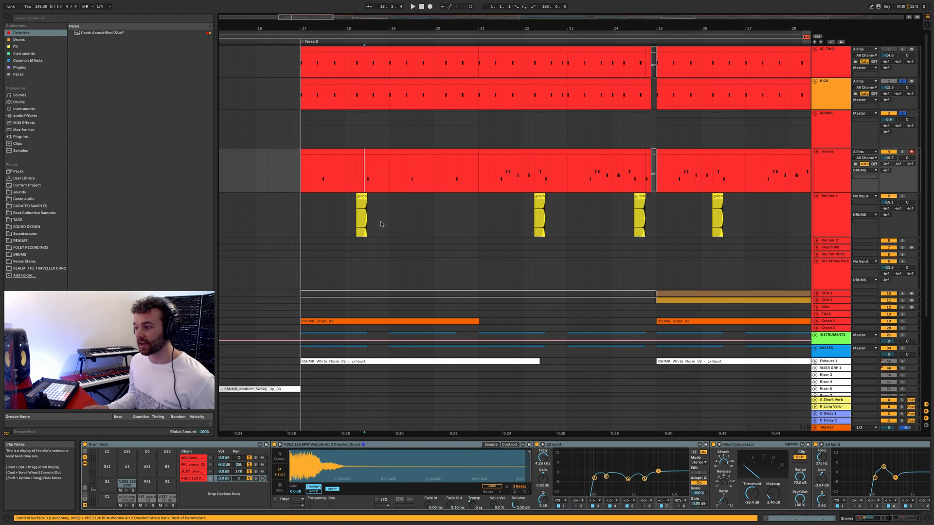
{"action": "left_click", "coordinate": [357, 183]}
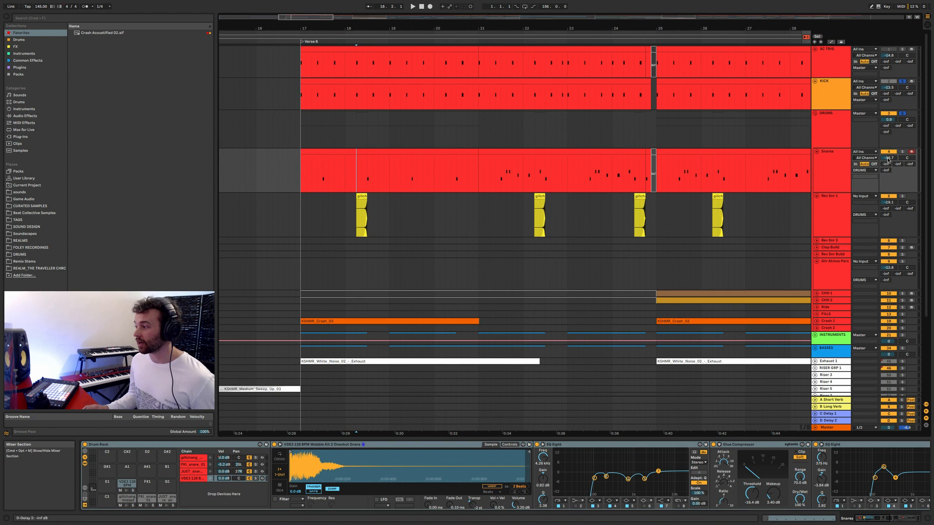
{"action": "key", "text": "space"}
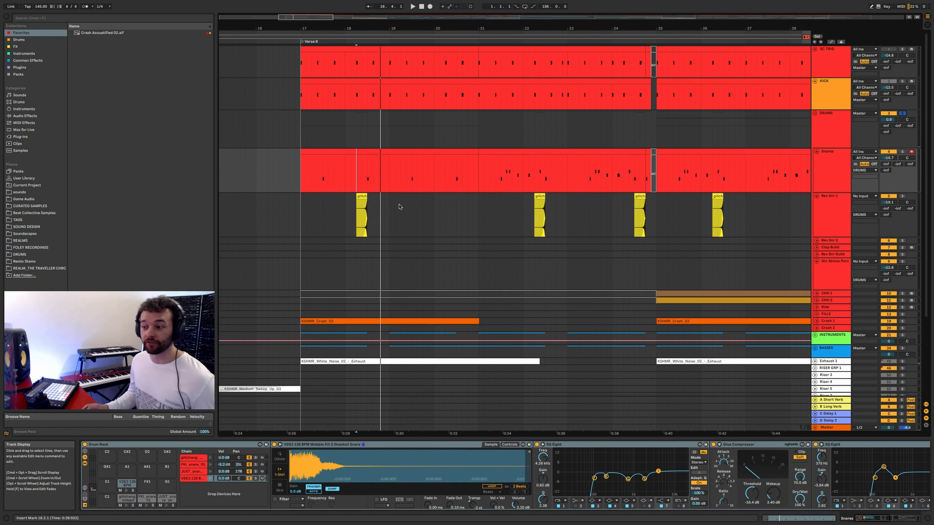
Step: Show the effect devices of the Rev Snr 1 track, the Crash 1 track and the DRUMS group in turn
{"action": "left_click", "coordinate": [832, 231]}
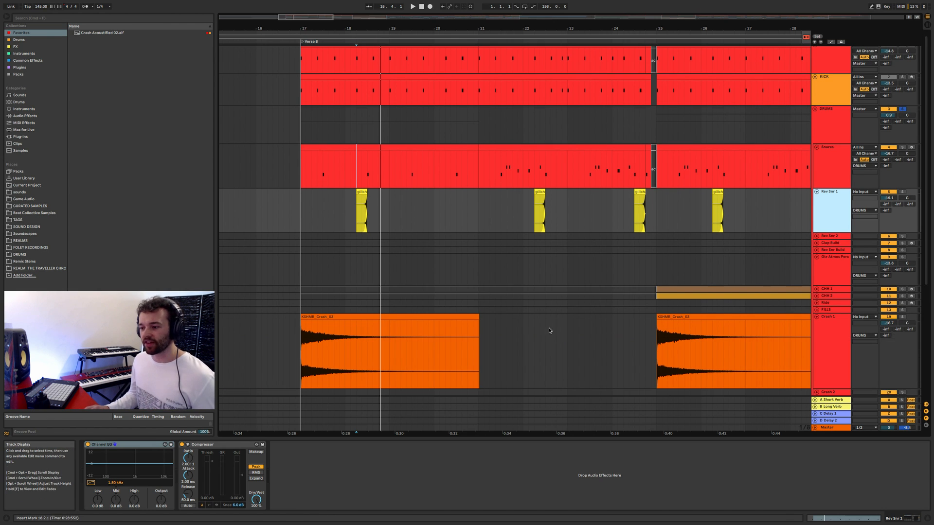
{"action": "left_click", "coordinate": [419, 319]}
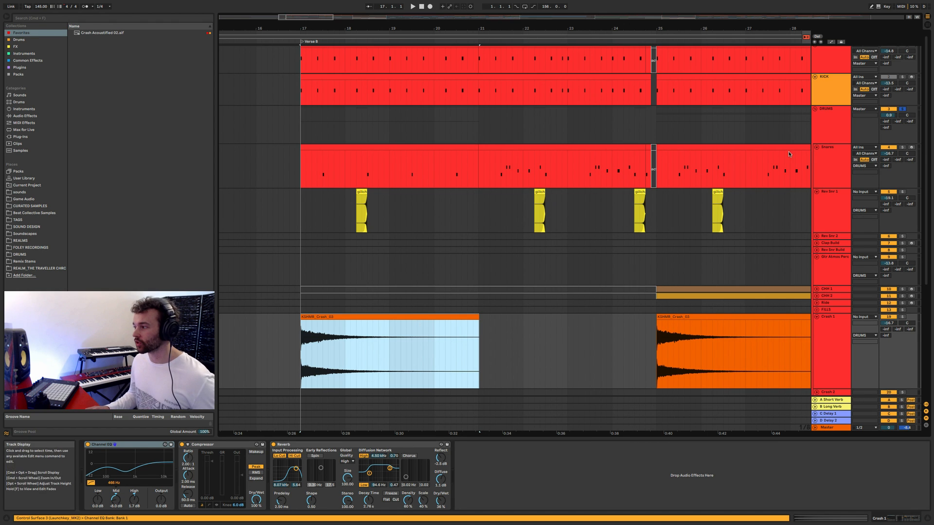
{"action": "left_click", "coordinate": [845, 126]}
Step: Unfold the CHH 1 and CHH 2 tracks to show the closed hi-hat clips starting at bar 25
{"action": "scroll", "coordinate": [520, 243], "scroll_direction": "right", "scroll_amount": 6}
{"action": "scroll", "coordinate": [522, 242], "scroll_direction": "up", "scroll_amount": 2}
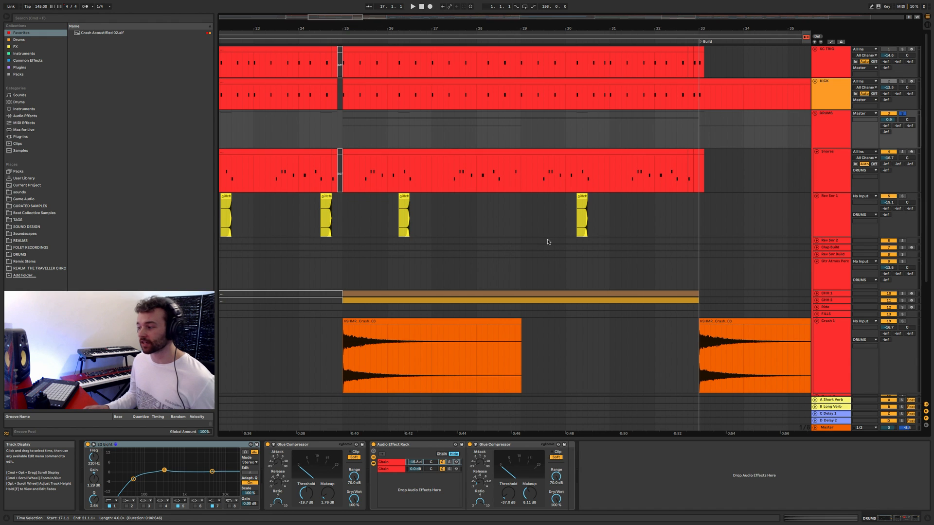
{"action": "left_click", "coordinate": [817, 301]}
{"action": "left_click", "coordinate": [817, 294]}
{"action": "scroll", "coordinate": [465, 259], "scroll_direction": "down", "scroll_amount": 2}
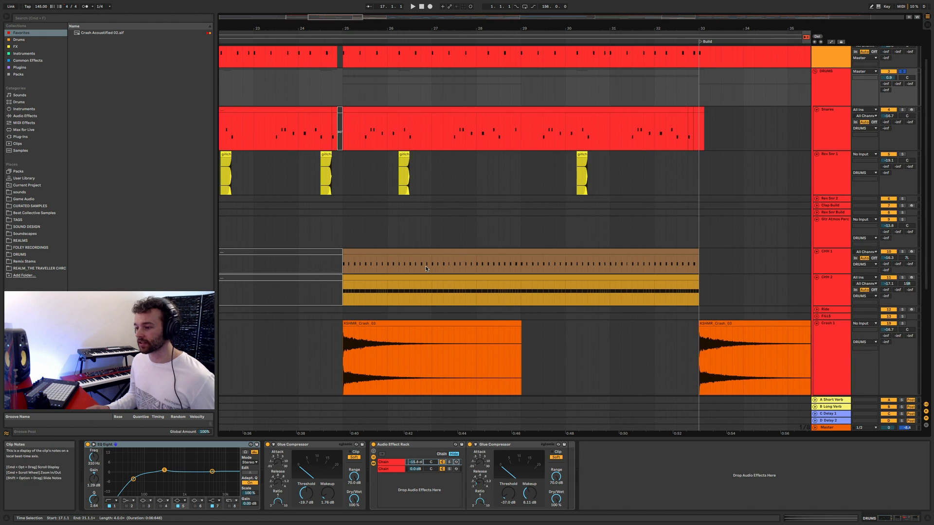
{"action": "scroll", "coordinate": [426, 268], "scroll_direction": "left", "scroll_amount": 1}
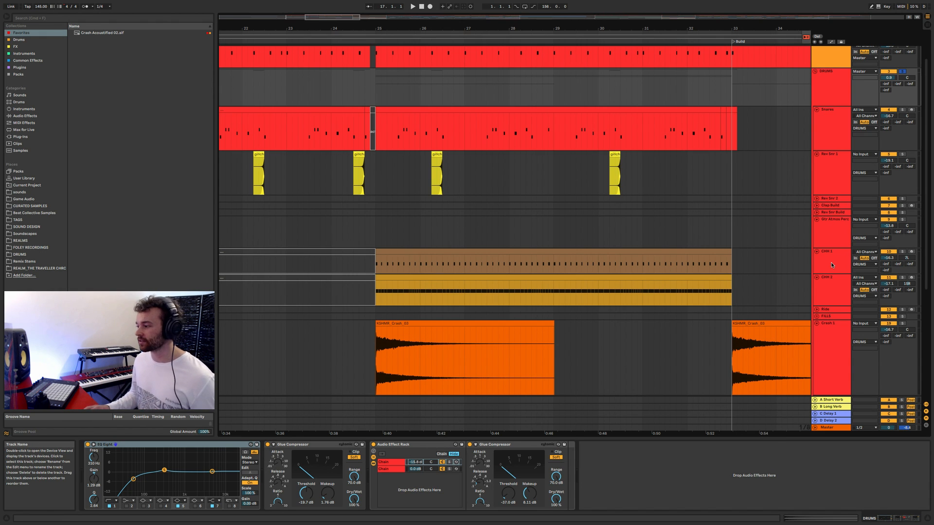
Step: Solo the CHH 1 track and play its hi-hat clip from bar 25
{"action": "left_click", "coordinate": [831, 265]}
{"action": "left_click", "coordinate": [523, 250]}
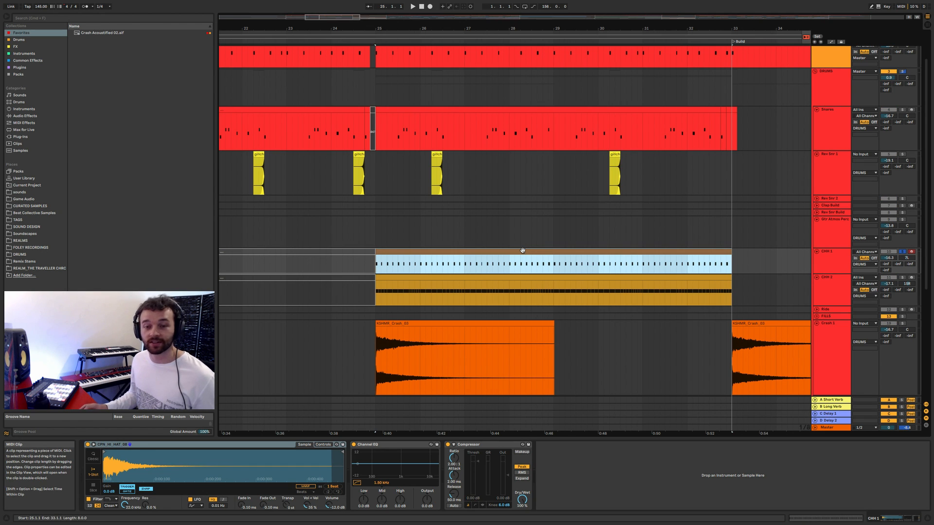
{"action": "key", "text": "space"}
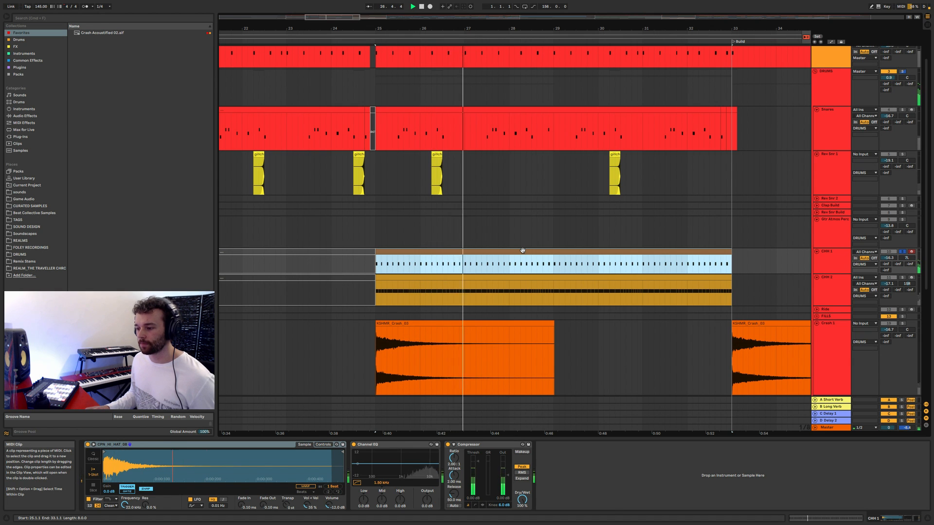
Step: Stop playback and open the CHH 1 clip in the MIDI note editor to examine its notes and velocities
{"action": "double_click", "coordinate": [522, 250]}
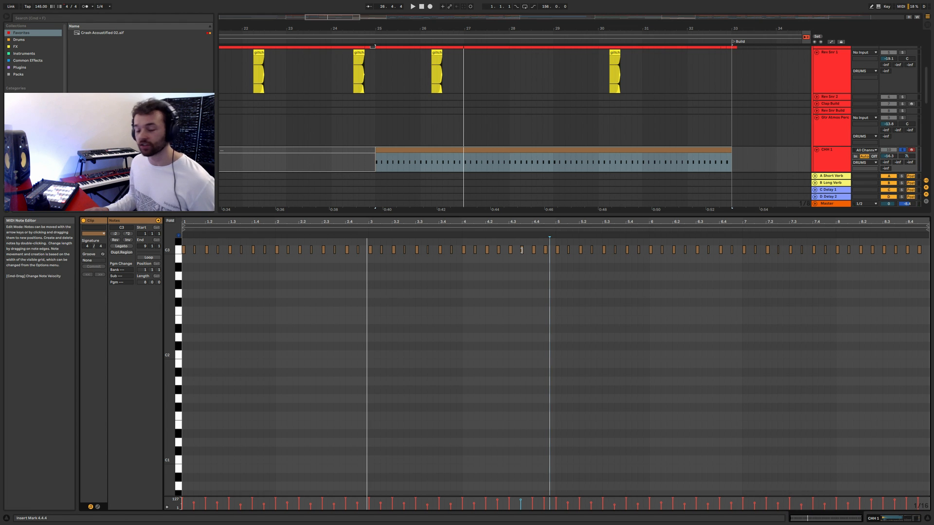
{"action": "scroll", "coordinate": [271, 252], "scroll_direction": "up", "scroll_amount": 3}
{"action": "scroll", "coordinate": [272, 252], "scroll_direction": "left", "scroll_amount": 2}
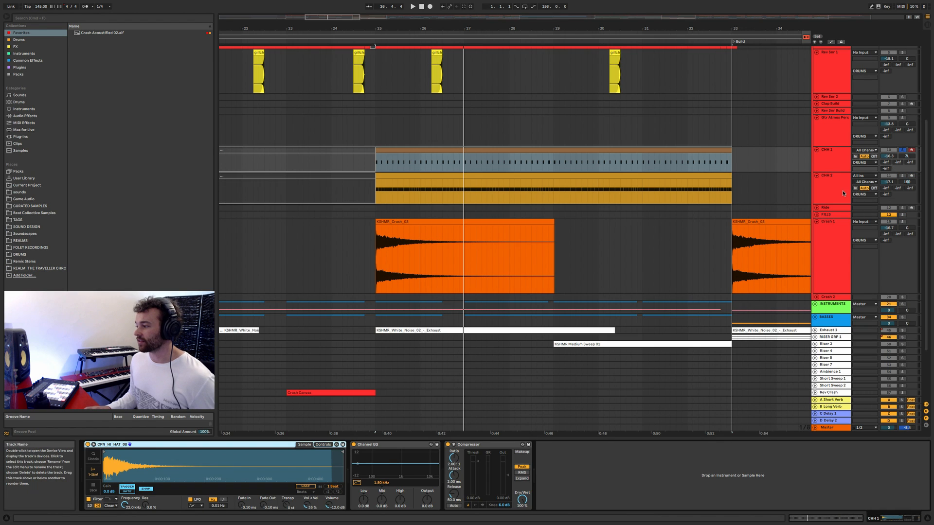
Step: Solo the CHH 2 track, inspect its clip's MIDI notes, and return to the track's device chain
{"action": "left_click", "coordinate": [854, 186]}
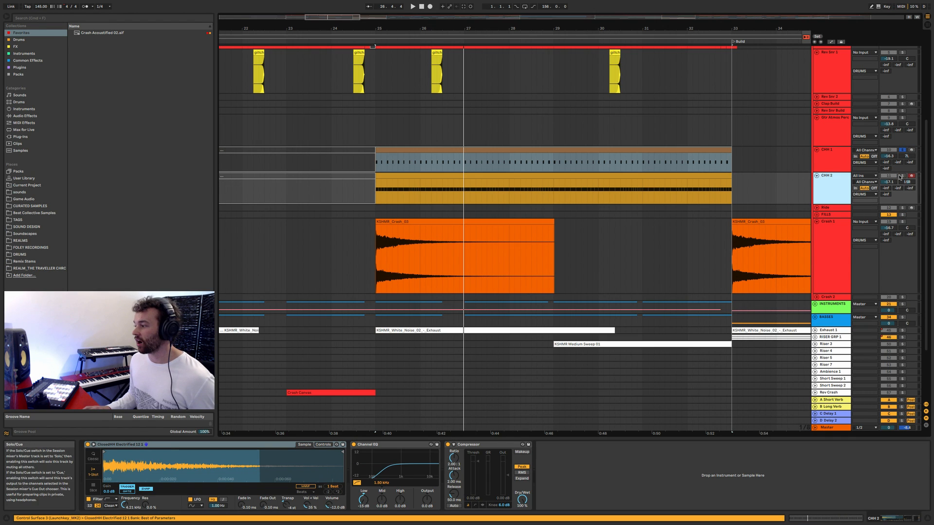
{"action": "double_click", "coordinate": [632, 187]}
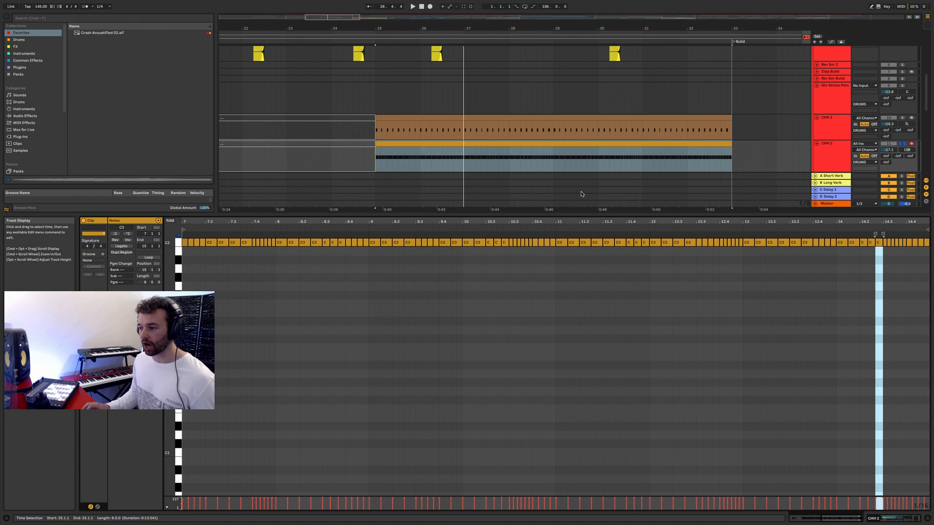
{"action": "key", "text": "shift+Tab"}
{"action": "left_click", "coordinate": [322, 444]}
{"action": "left_click", "coordinate": [306, 445]}
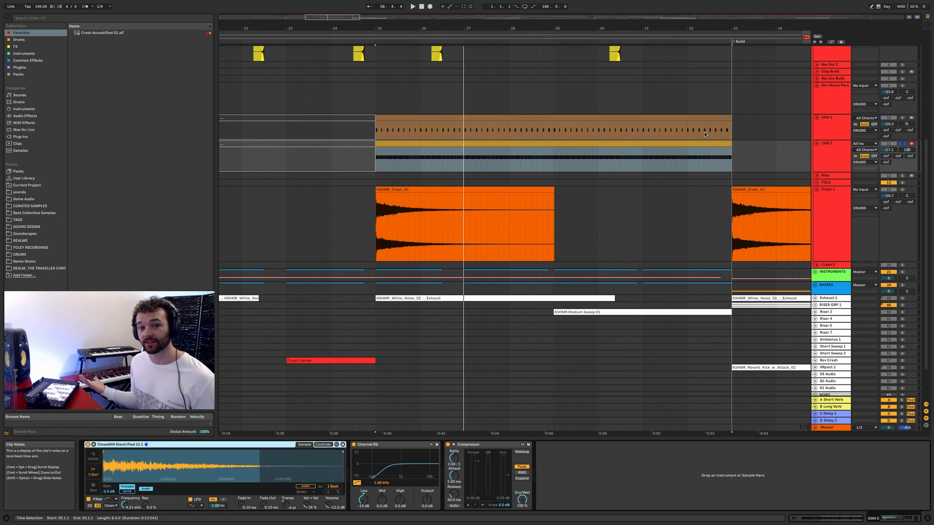
Step: Play the soloed CHH 2 hi-hat part on its own, then stop playback
{"action": "key", "text": "space"}
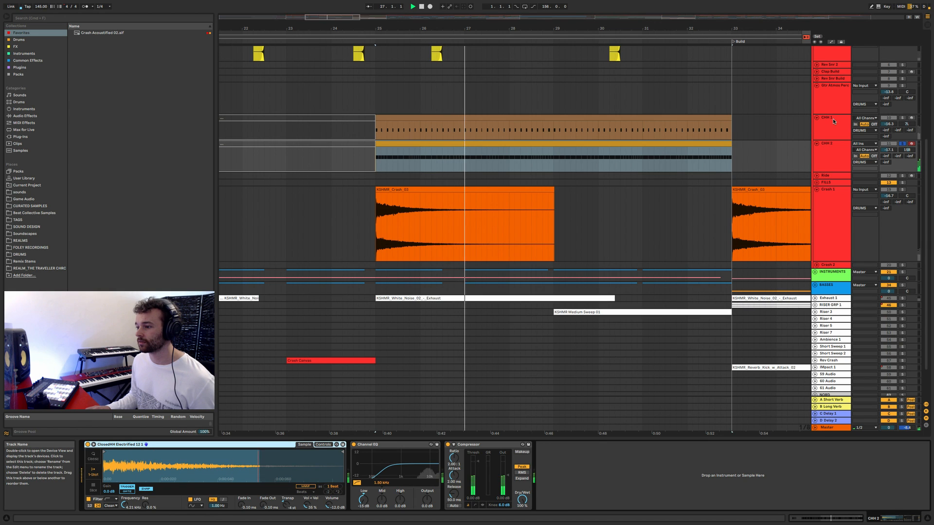
{"action": "scroll", "coordinate": [818, 169], "scroll_direction": "up", "scroll_amount": 3}
{"action": "key", "text": "space"}
Step: Solo CHH 1 and CHH 2 together, play the combined hi-hat pattern, and stop playback
{"action": "left_click", "coordinate": [830, 231]}
{"action": "left_click", "coordinate": [833, 205], "text": "shift"}
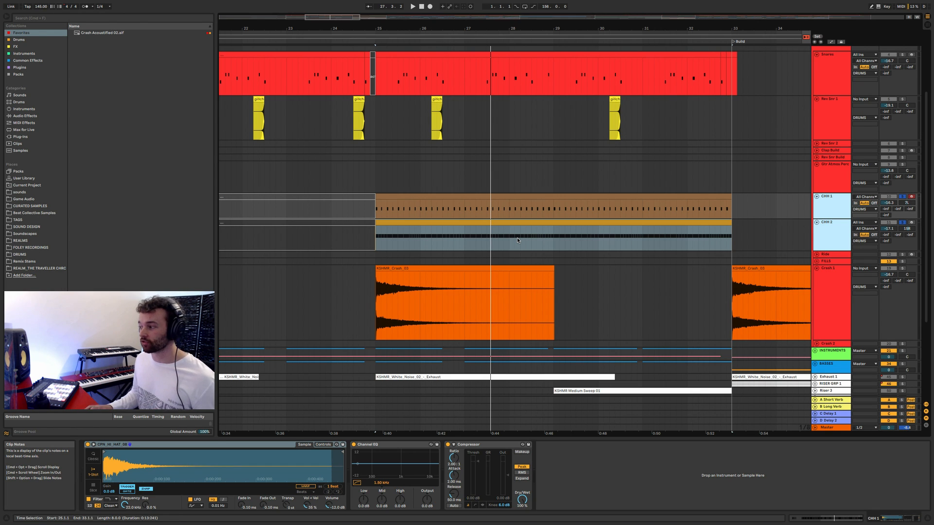
{"action": "key", "text": "space"}
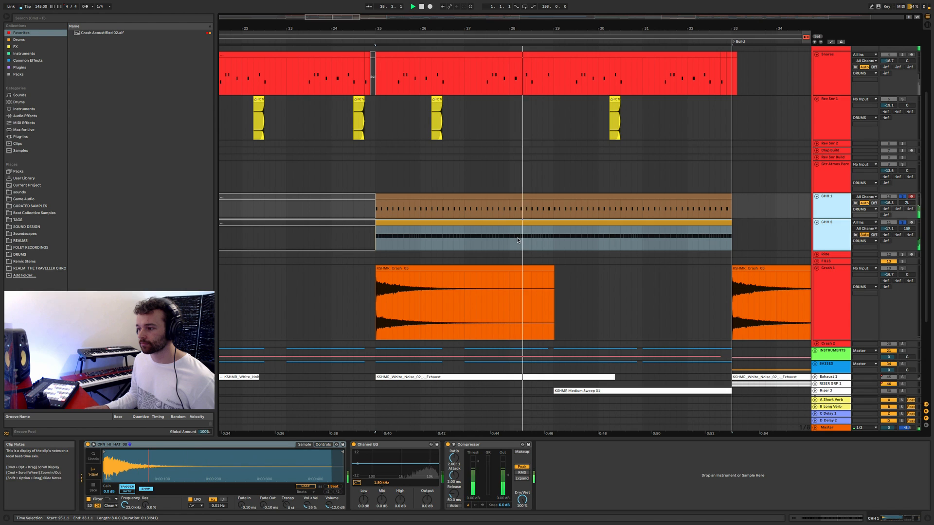
{"action": "key", "text": "space"}
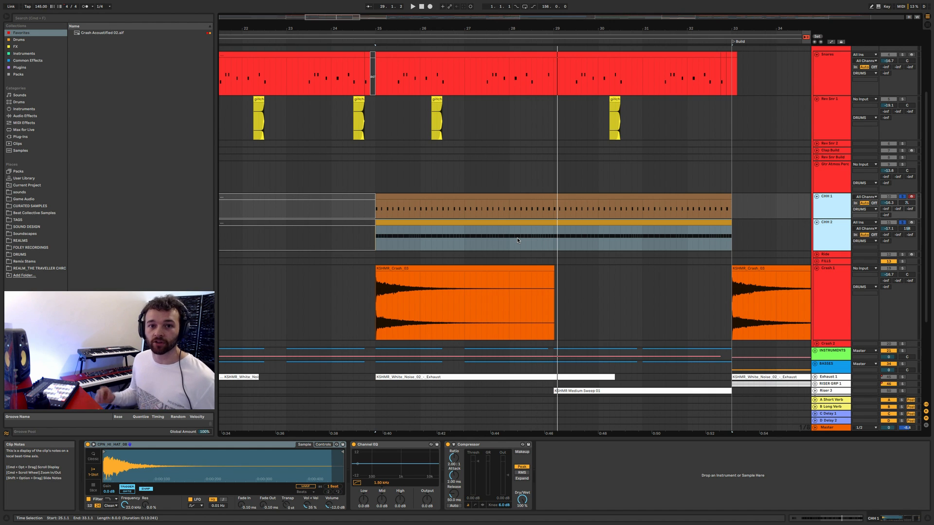
Step: Examine the short Snares clip just before bar 25 and highlight the snare double hit in bar 25
{"action": "left_click", "coordinate": [503, 165]}
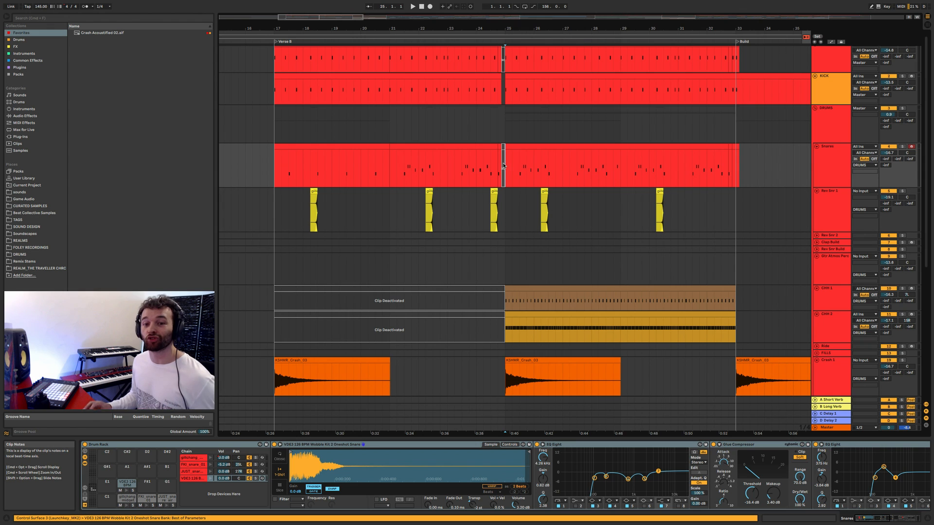
{"action": "scroll", "coordinate": [527, 155], "scroll_direction": "up", "scroll_amount": 5}
{"action": "left_click", "coordinate": [524, 174]}
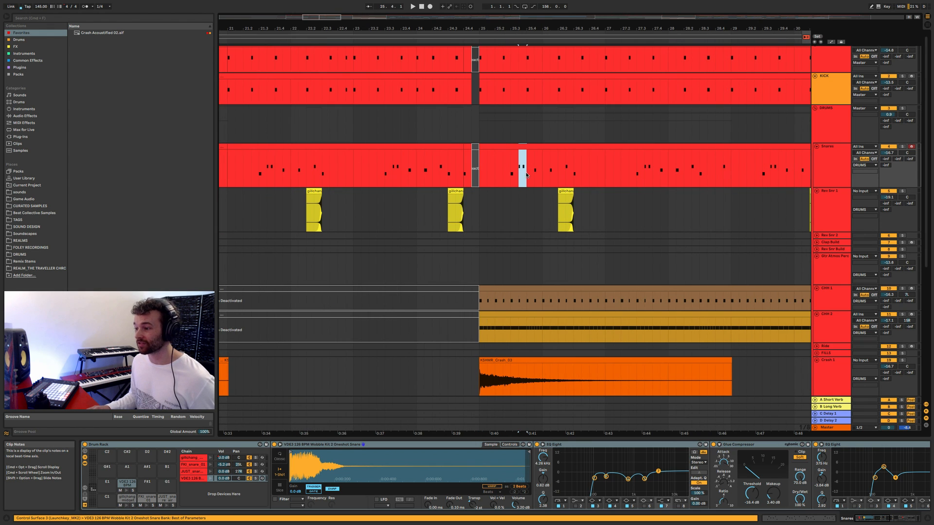
Step: Select the Chrds 1 track in the MAIN CHRDS group and examine its device chain from Analog to Reverb
{"action": "double_click", "coordinate": [528, 174]}
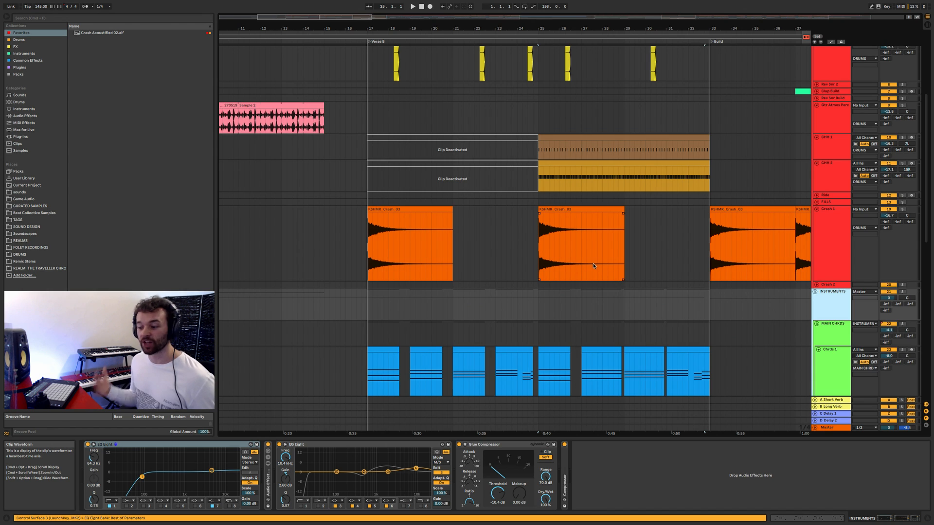
{"action": "scroll", "coordinate": [594, 264], "scroll_direction": "down", "scroll_amount": 5}
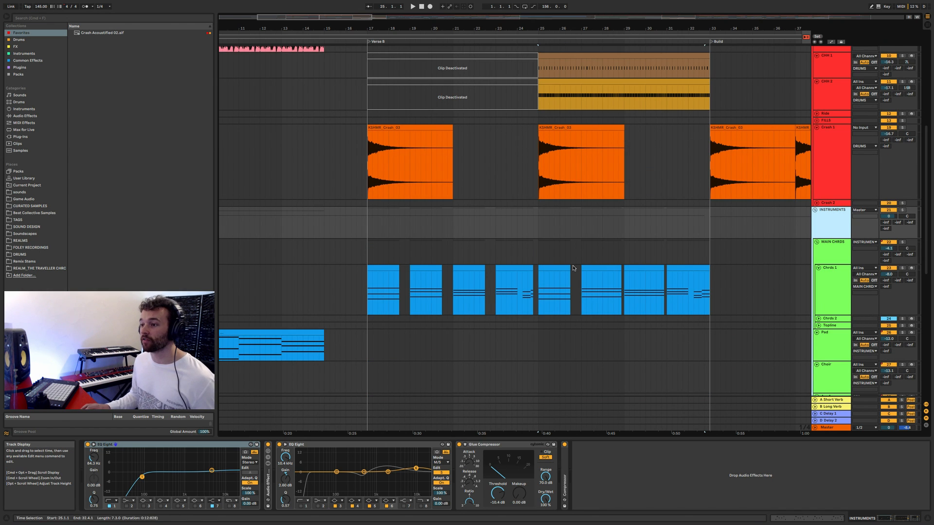
{"action": "scroll", "coordinate": [549, 252], "scroll_direction": "down", "scroll_amount": 2}
{"action": "scroll", "coordinate": [548, 252], "scroll_direction": "right", "scroll_amount": 3}
{"action": "scroll", "coordinate": [394, 261], "scroll_direction": "down", "scroll_amount": 5}
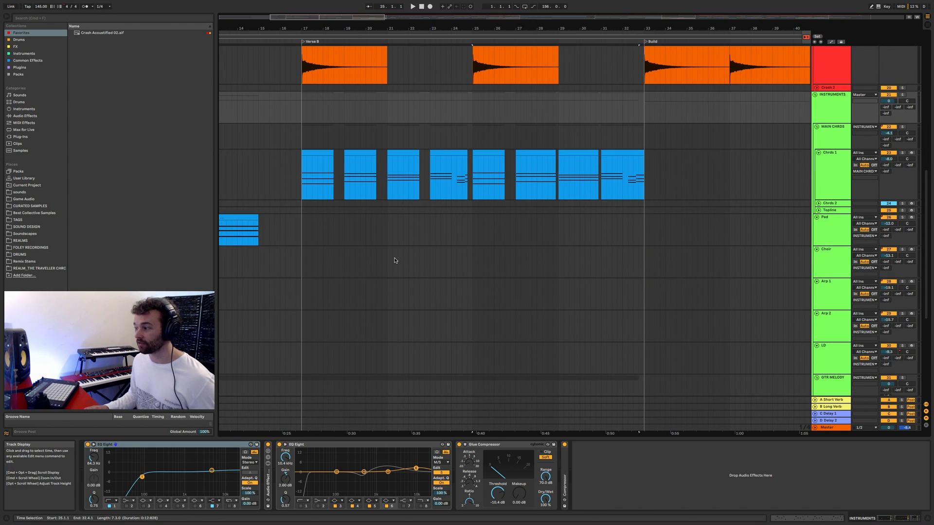
{"action": "left_click", "coordinate": [823, 175]}
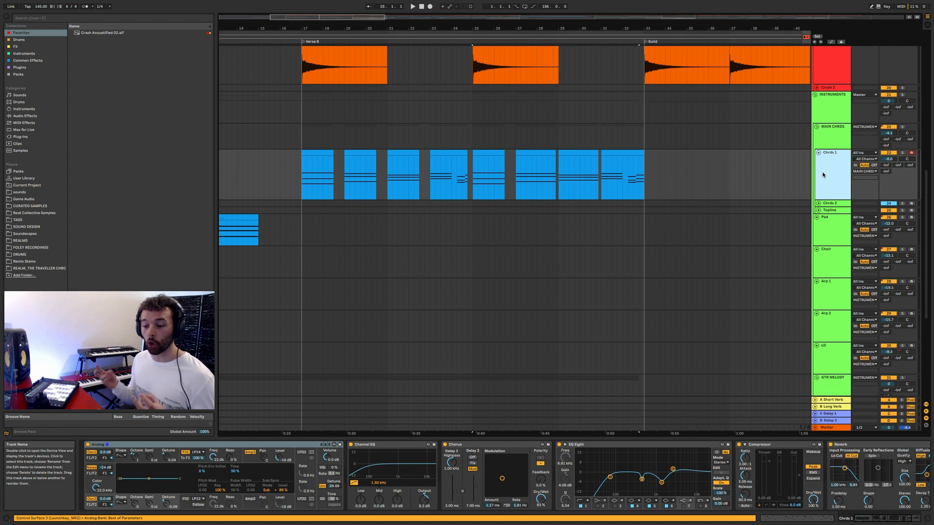
{"action": "left_click", "coordinate": [305, 178]}
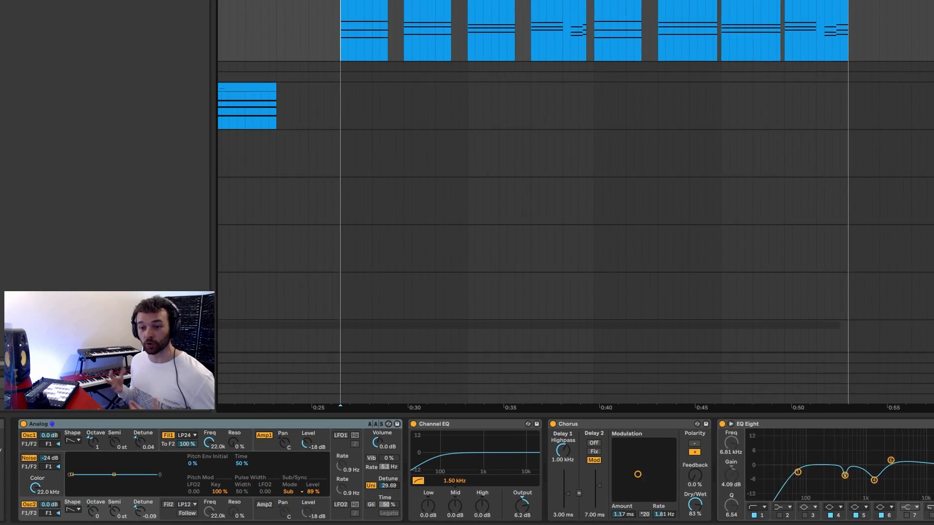
{"action": "scroll", "coordinate": [605, 469], "scroll_direction": "right", "scroll_amount": 3}
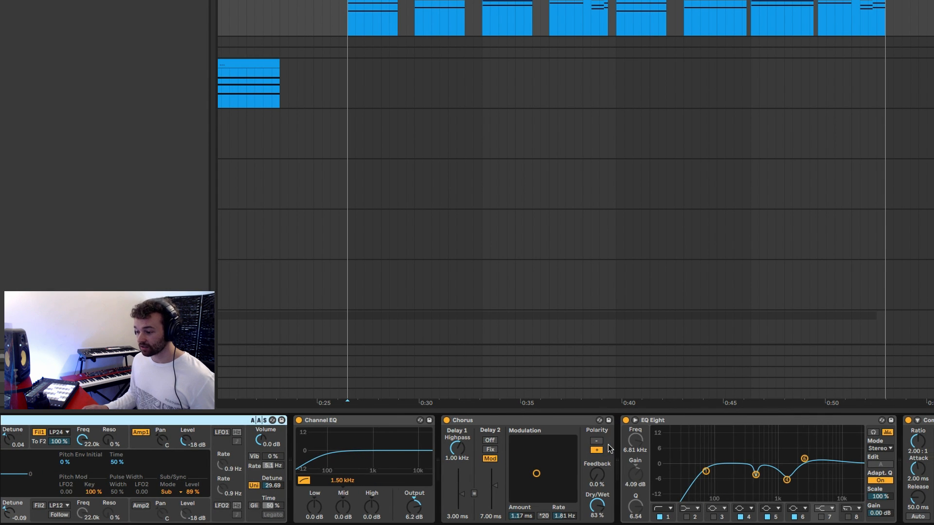
{"action": "scroll", "coordinate": [609, 448], "scroll_direction": "right", "scroll_amount": 3}
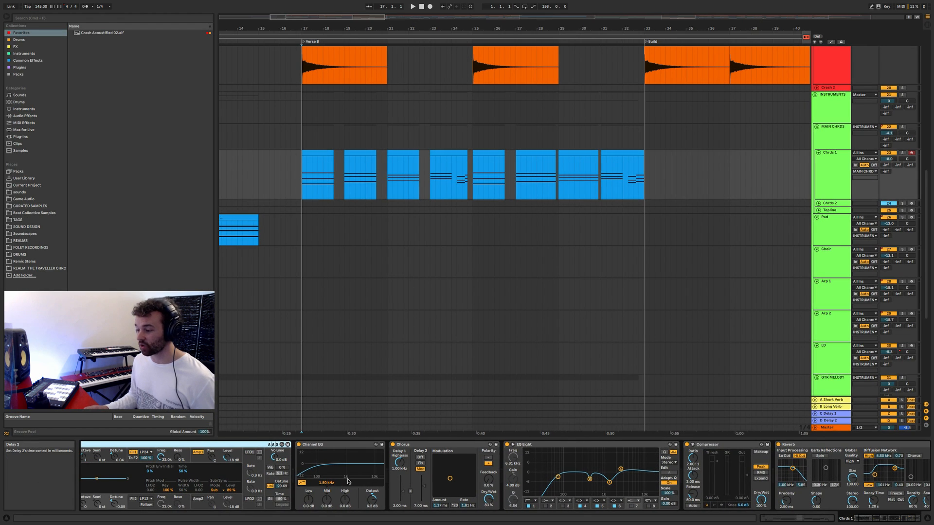
Step: Select the MAIN CHRDS group track and examine its effects chain through to the sidechained Compressors
{"action": "left_click", "coordinate": [835, 144]}
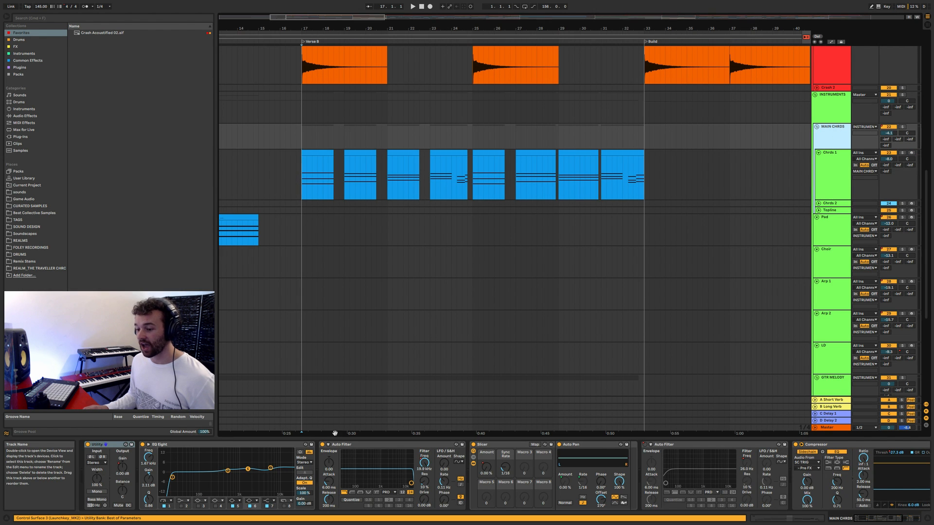
{"action": "scroll", "coordinate": [712, 457], "scroll_direction": "right", "scroll_amount": 3}
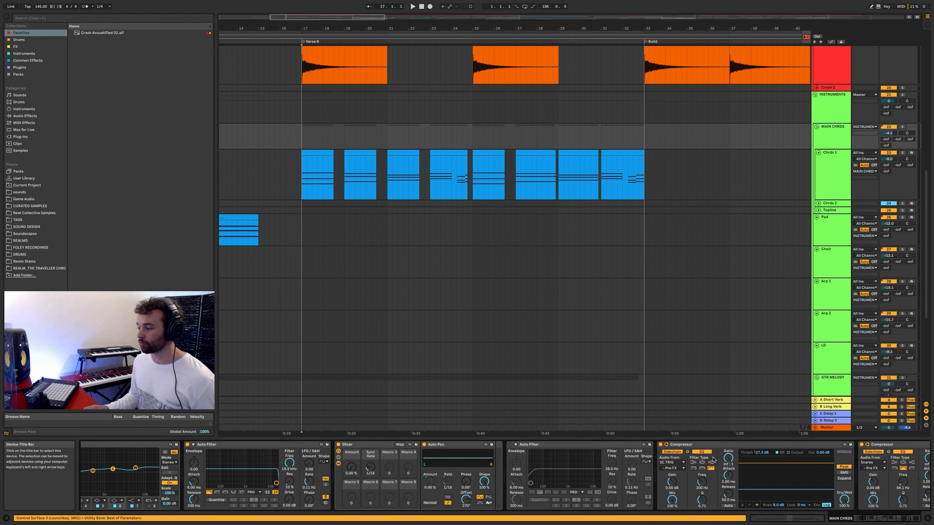
{"action": "scroll", "coordinate": [685, 136], "scroll_direction": "right", "scroll_amount": 1}
Step: Solo the Chrds 1 track and play its chords from the start of Verse B, then stop playback
{"action": "scroll", "coordinate": [664, 194], "scroll_direction": "down", "scroll_amount": 3}
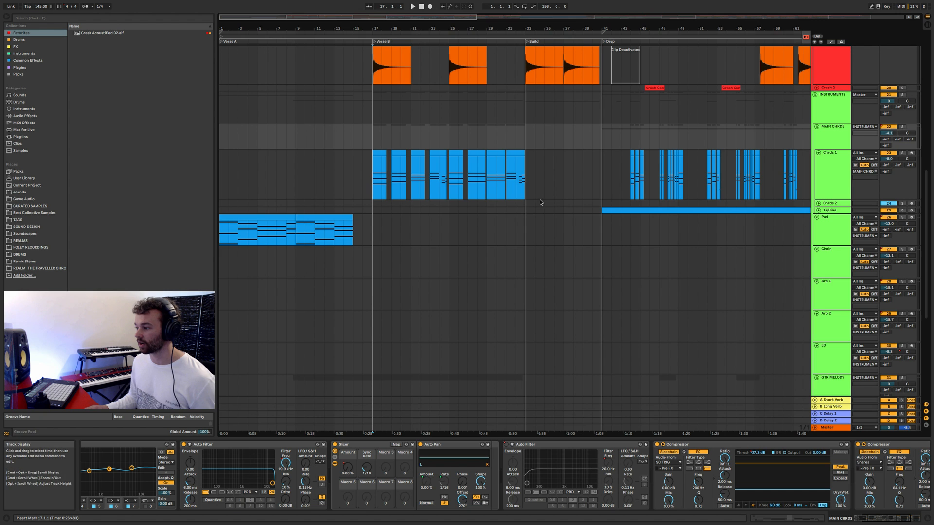
{"action": "scroll", "coordinate": [372, 179], "scroll_direction": "up", "scroll_amount": 3}
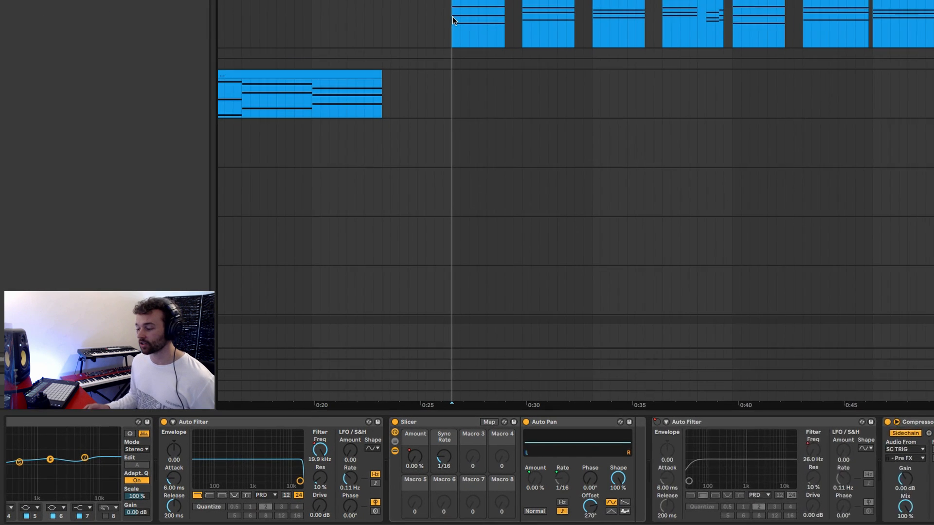
{"action": "scroll", "coordinate": [483, 477], "scroll_direction": "left", "scroll_amount": 3}
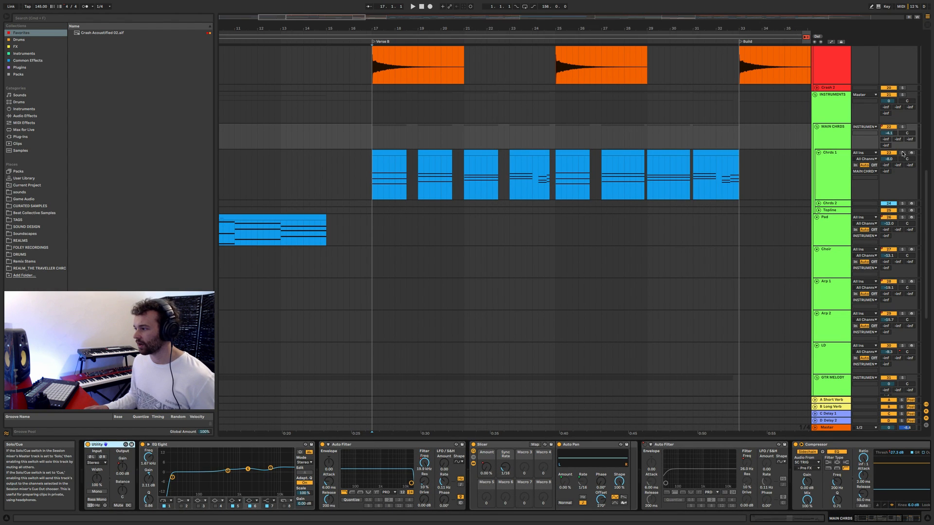
{"action": "left_click", "coordinate": [421, 199]}
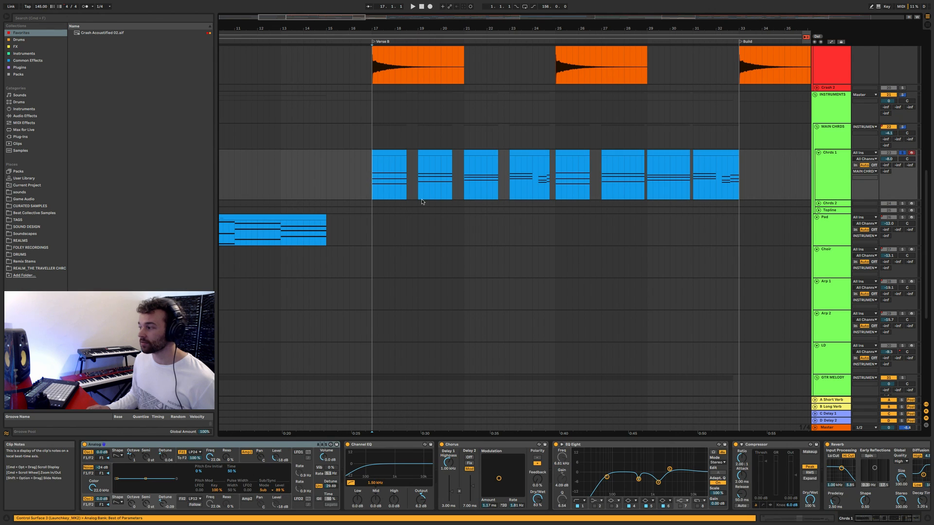
{"action": "key", "text": "space"}
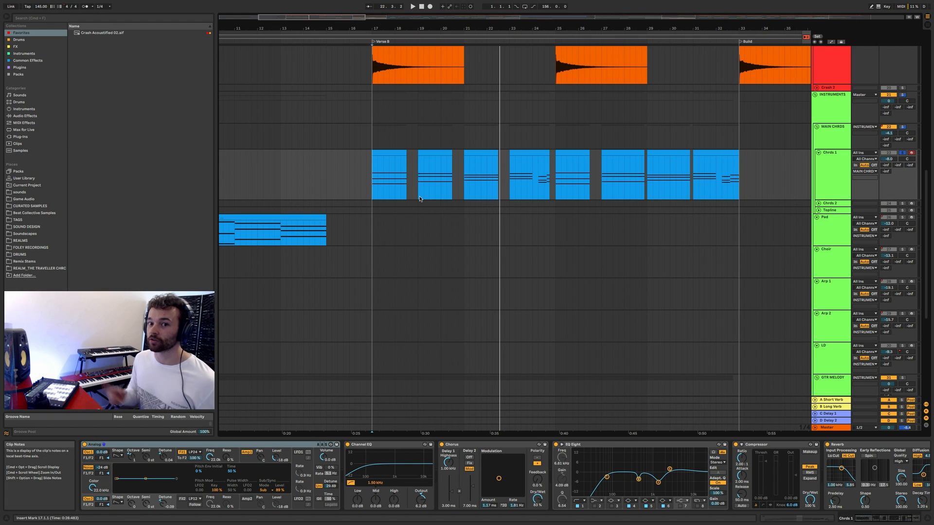
Step: View the GTR Melody track's devices, then solo the GTR MELODY group and place the playhead at the start of Verse B
{"action": "scroll", "coordinate": [628, 155], "scroll_direction": "down", "scroll_amount": 3}
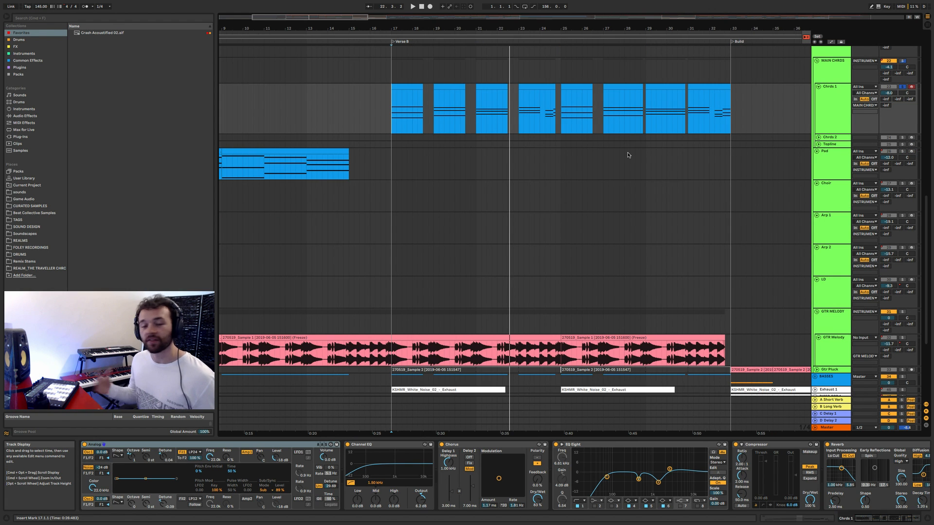
{"action": "scroll", "coordinate": [627, 155], "scroll_direction": "down", "scroll_amount": 2}
{"action": "left_click", "coordinate": [833, 314]}
{"action": "scroll", "coordinate": [600, 293], "scroll_direction": "right", "scroll_amount": 1}
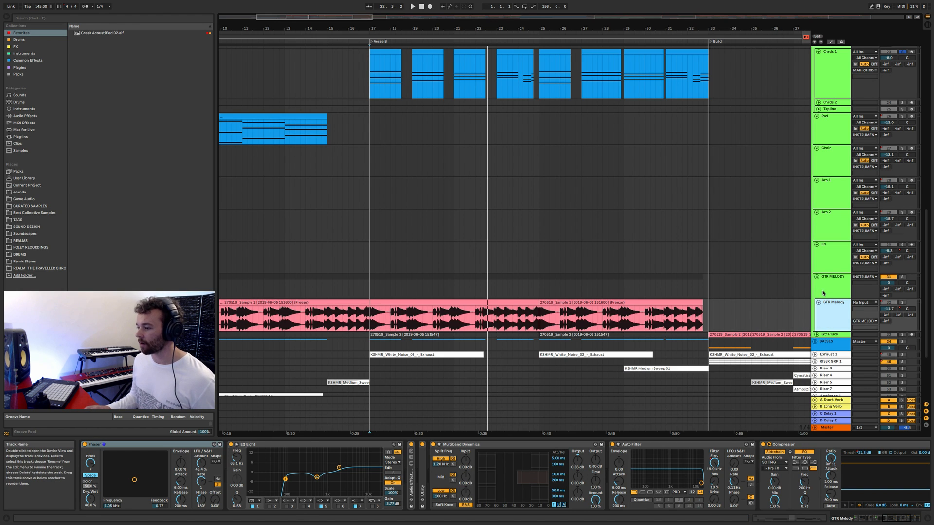
{"action": "left_click", "coordinate": [451, 298]}
{"action": "left_click", "coordinate": [370, 303]}
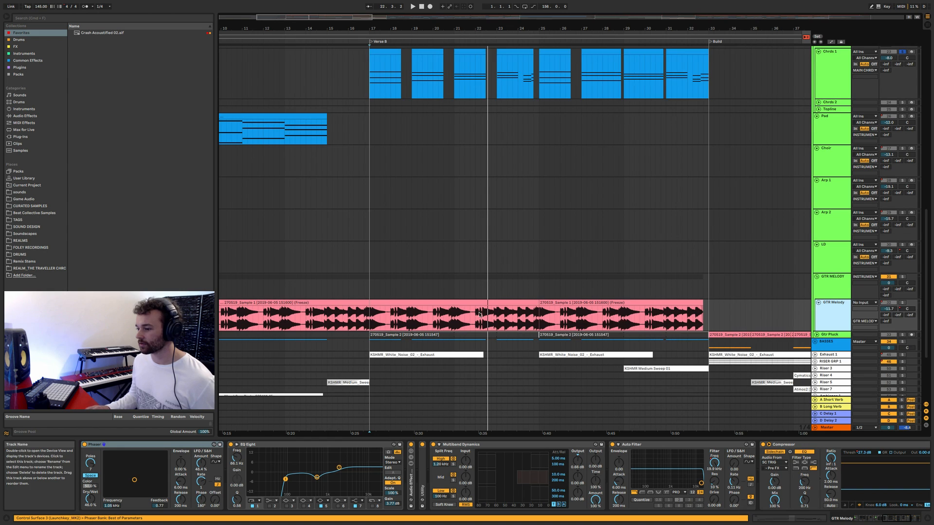
{"action": "scroll", "coordinate": [368, 300], "scroll_direction": "down", "scroll_amount": 1}
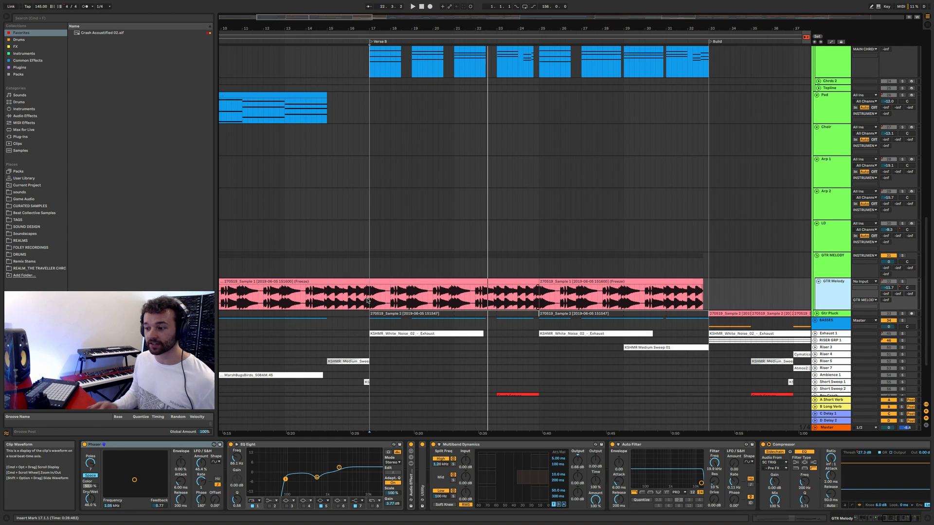
{"action": "key", "text": "space"}
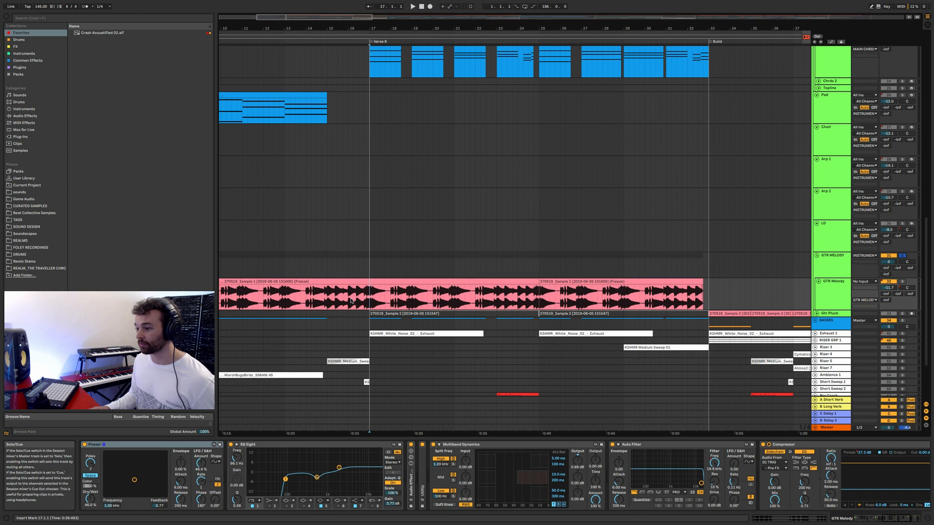
Step: Play the soloed guitar melody from bar 9, then stop playback
{"action": "scroll", "coordinate": [369, 280], "scroll_direction": "left", "scroll_amount": 3}
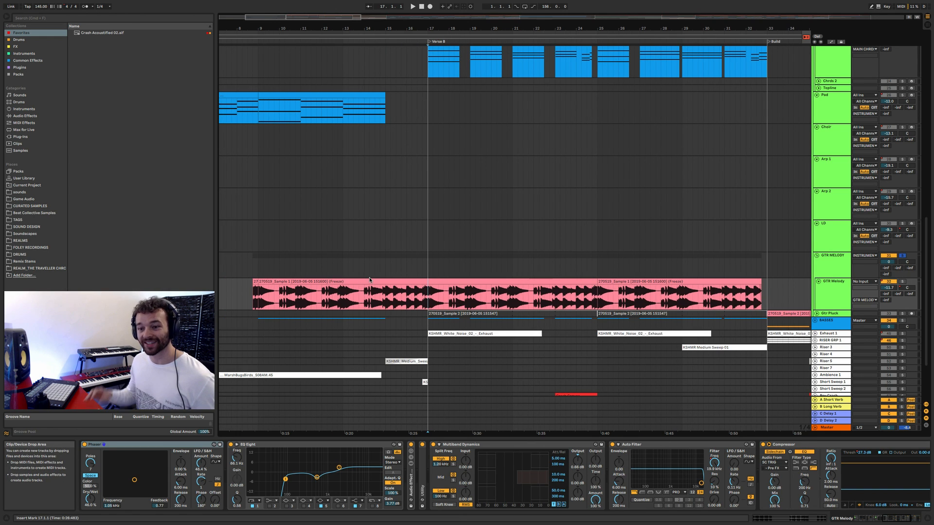
{"action": "left_click", "coordinate": [257, 260]}
{"action": "key", "text": "space"}
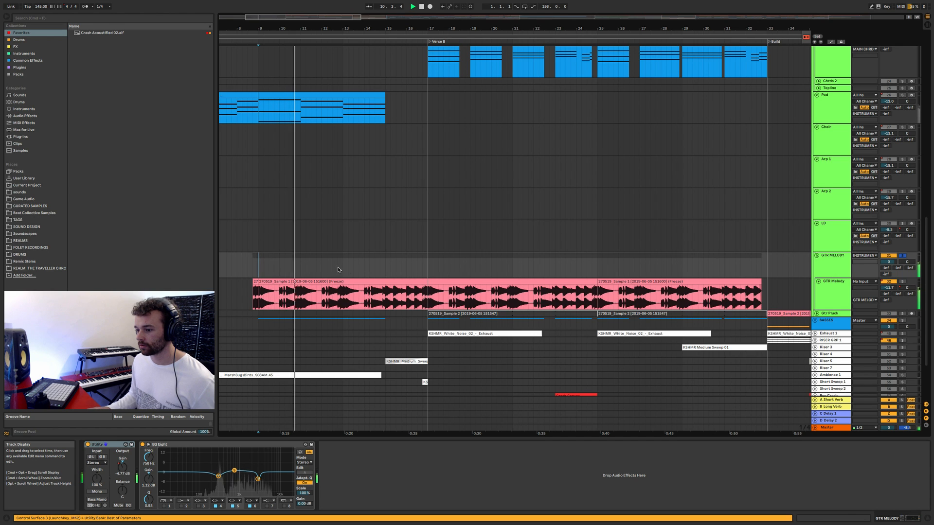
{"action": "key", "text": "space"}
Step: Play the soloed guitar melody from the start of Verse B at bar 17, then stop playback
{"action": "left_click", "coordinate": [427, 270]}
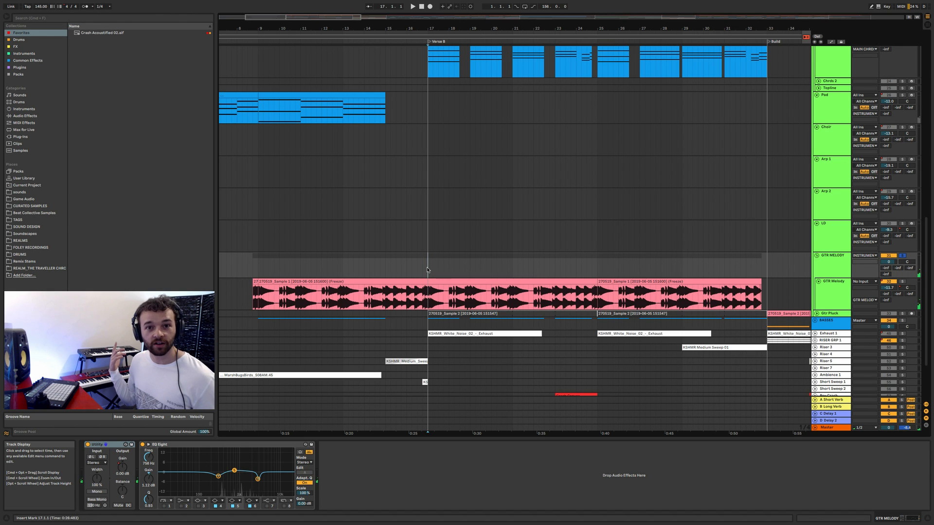
{"action": "key", "text": "space"}
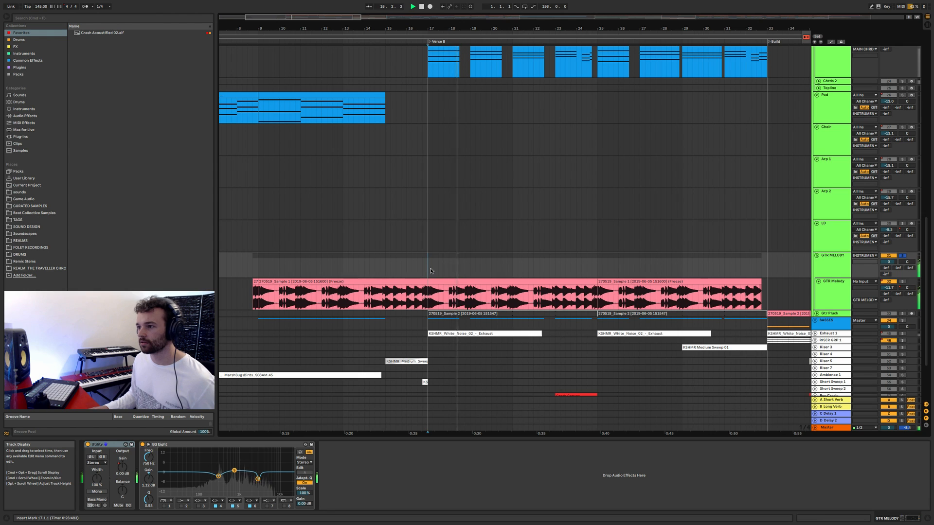
{"action": "key", "text": "space"}
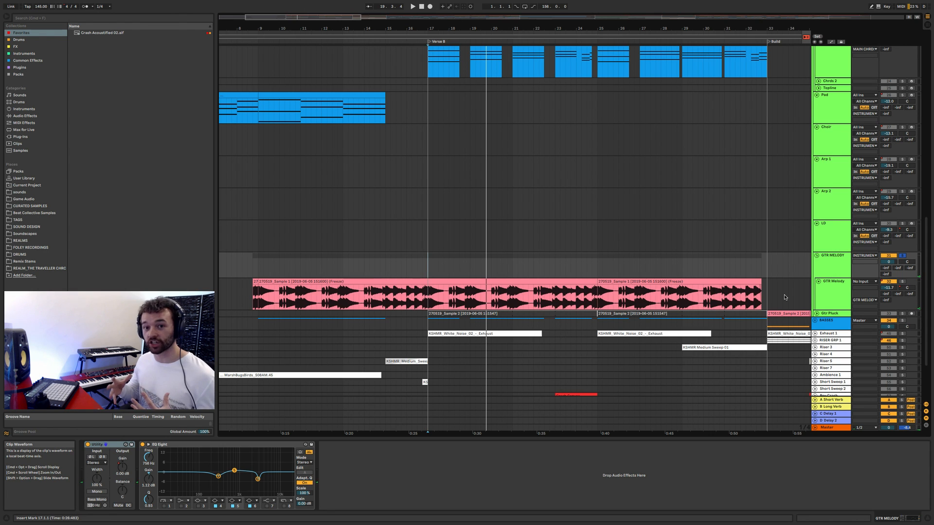
Step: Inspect the GTR Melody track's first Audio Effect Rack, viewing the 25L chain with its Auburn Sounds plug-in and the 25R chain
{"action": "left_click", "coordinate": [830, 304]}
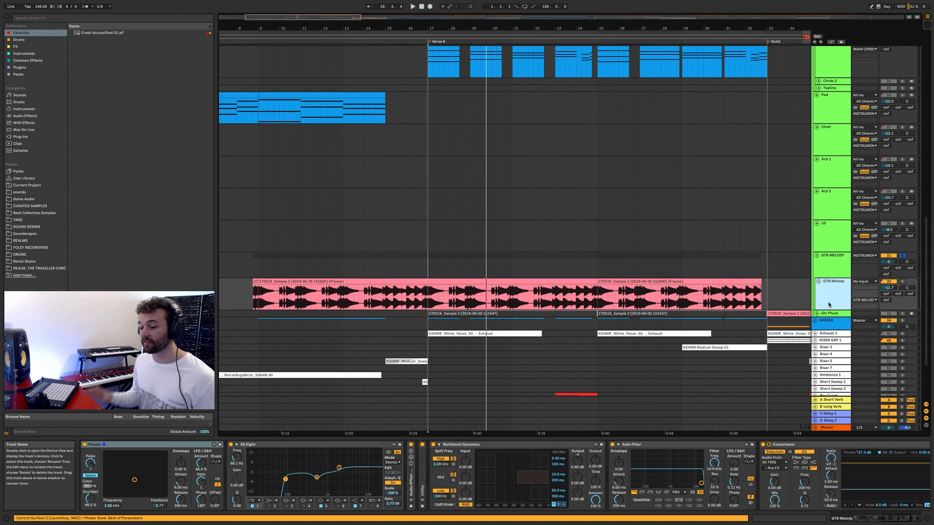
{"action": "left_click", "coordinate": [827, 271]}
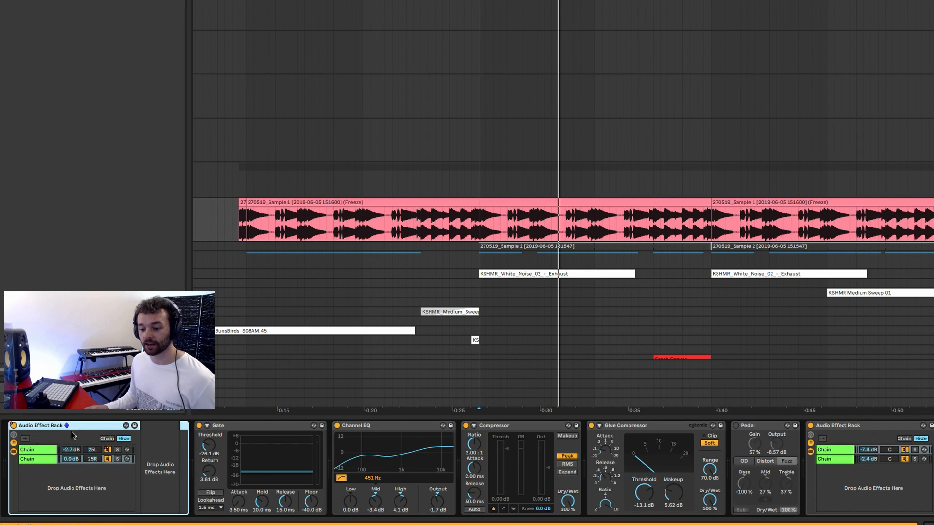
{"action": "left_click", "coordinate": [34, 449]}
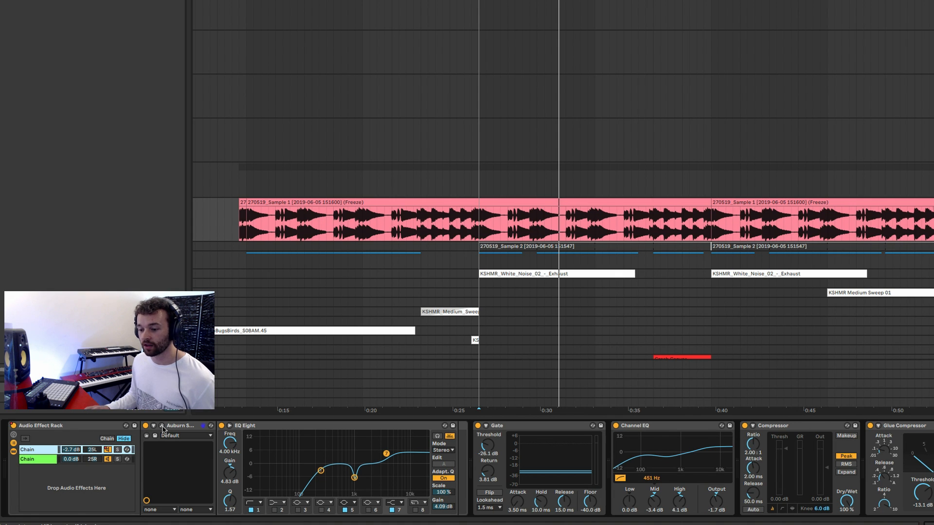
{"action": "left_click", "coordinate": [162, 426]}
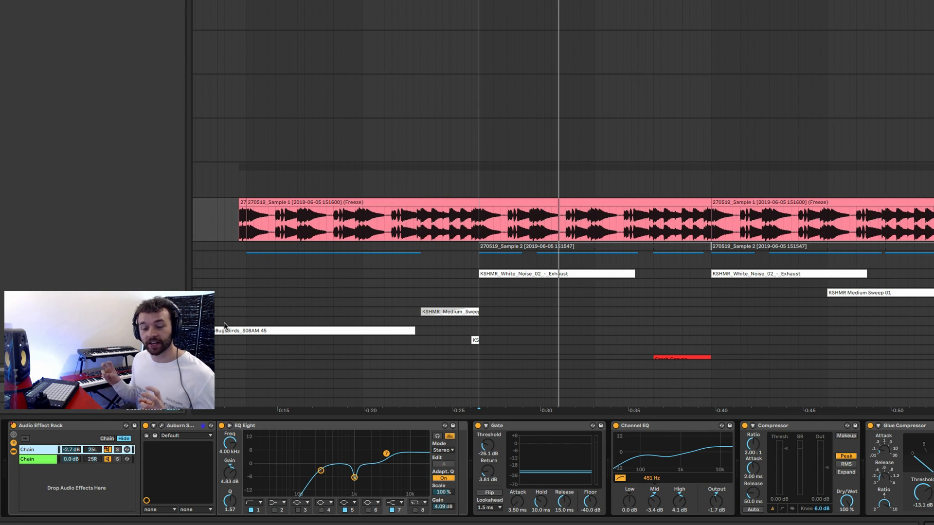
{"action": "left_click", "coordinate": [42, 460]}
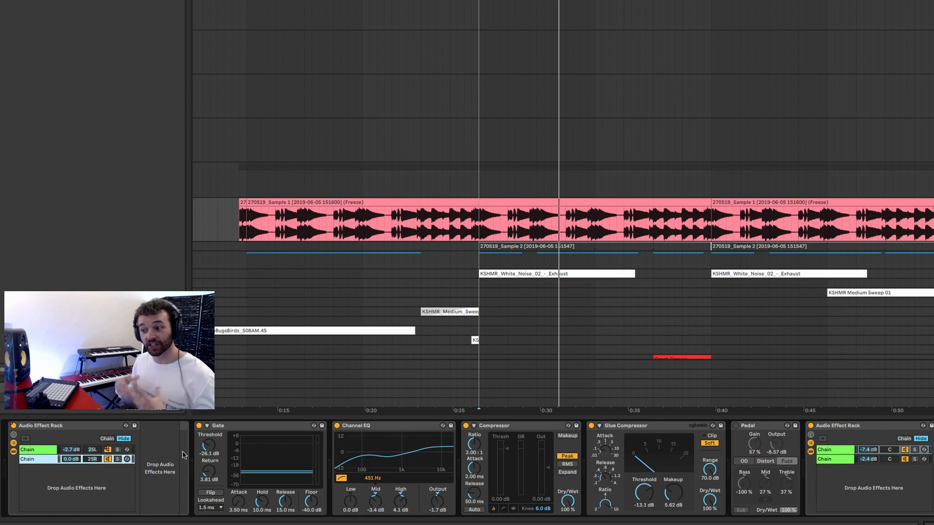
Step: Compare the Verse Bass clips with the Chrds 1 clips across Verse B, marking the chords' extent up to the Build
{"action": "scroll", "coordinate": [265, 460], "scroll_direction": "down", "scroll_amount": 5}
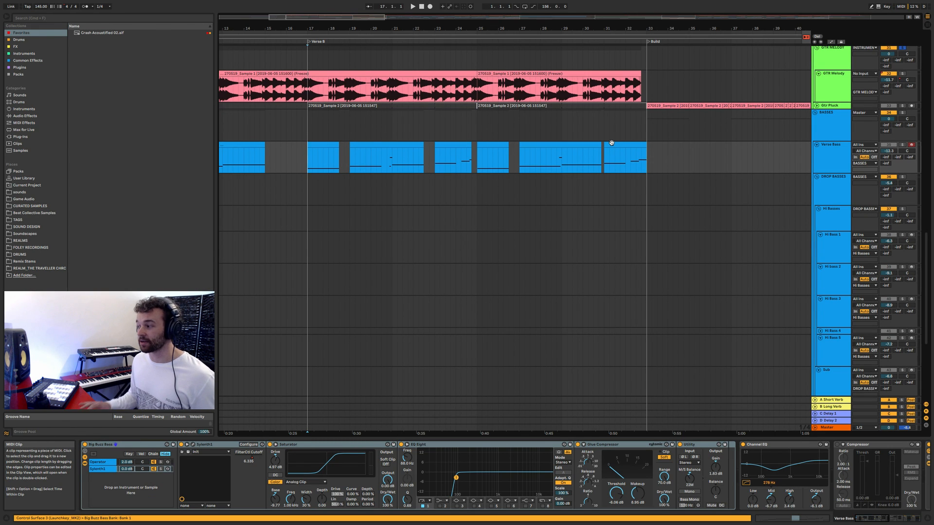
{"action": "scroll", "coordinate": [564, 192], "scroll_direction": "up", "scroll_amount": 8}
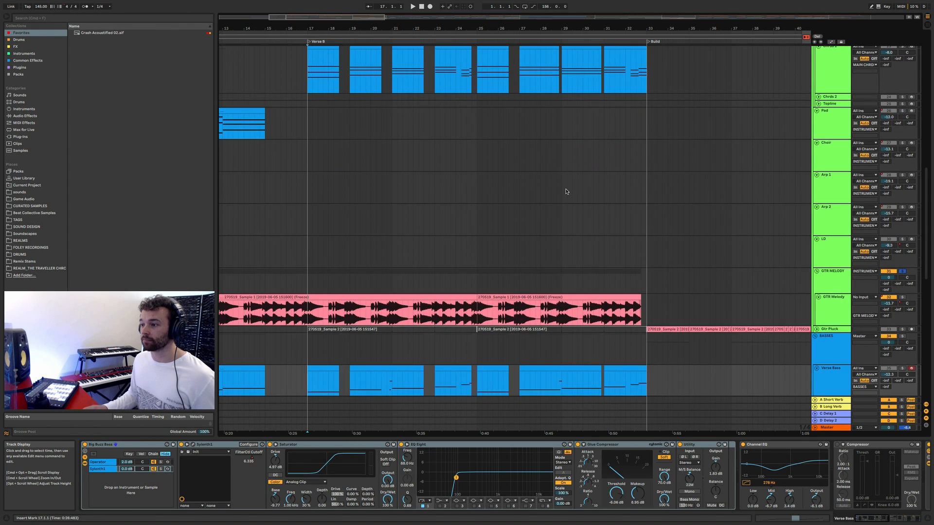
{"action": "left_click_drag", "start_coordinate": [309, 102], "coordinate": [645, 98]}
{"action": "left_click", "coordinate": [646, 98]}
{"action": "scroll", "coordinate": [592, 103], "scroll_direction": "down", "scroll_amount": 5}
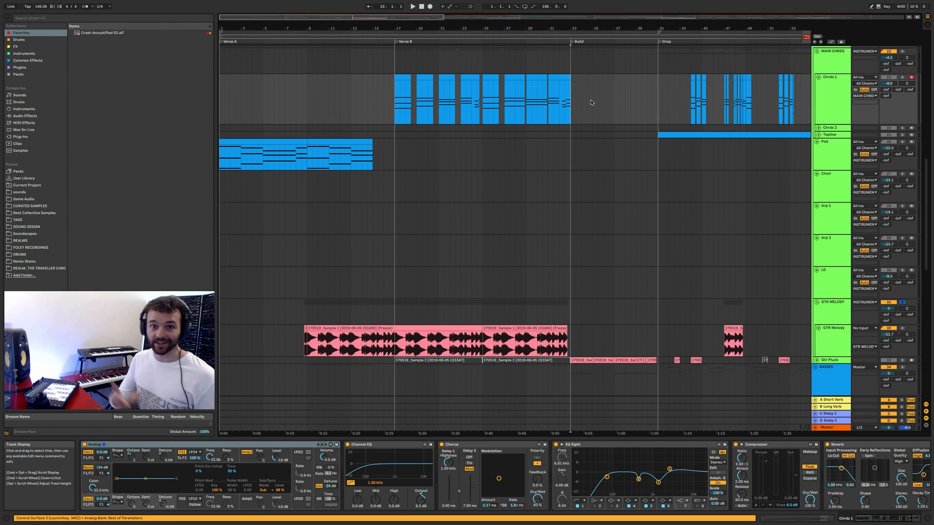
Step: Solo the Verse Bass track in place of the guitar melody and play its bass line from bar 19
{"action": "scroll", "coordinate": [592, 103], "scroll_direction": "down", "scroll_amount": 5}
{"action": "left_click", "coordinate": [394, 227]}
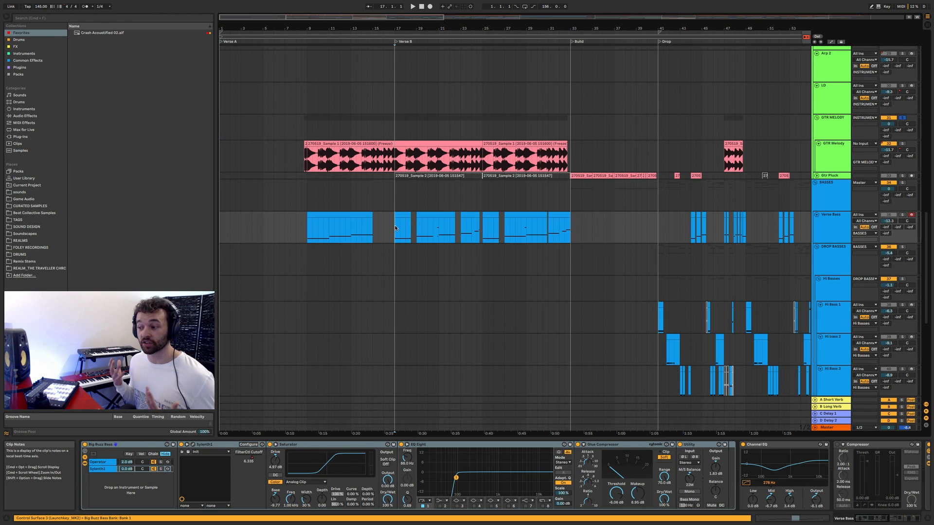
{"action": "scroll", "coordinate": [438, 248], "scroll_direction": "up", "scroll_amount": 5}
{"action": "scroll", "coordinate": [438, 248], "scroll_direction": "right", "scroll_amount": 1}
{"action": "left_click", "coordinate": [396, 238]}
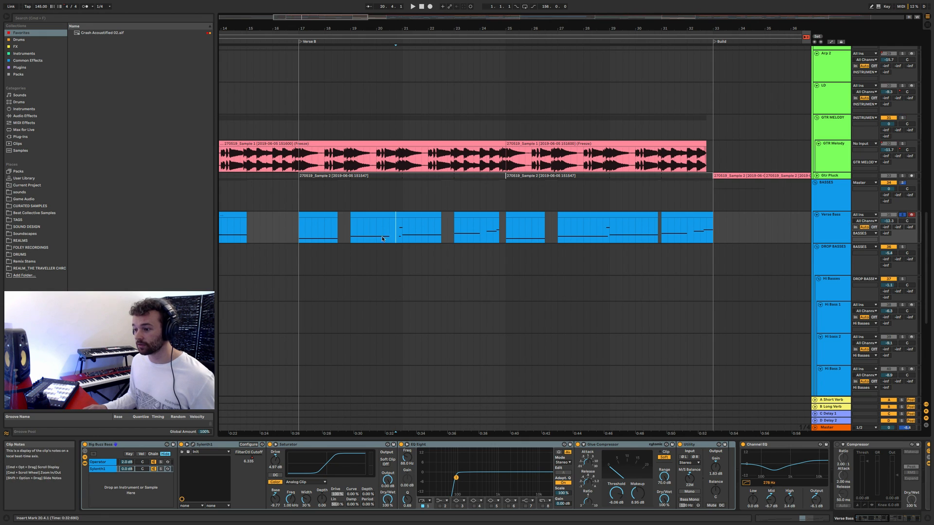
{"action": "left_click", "coordinate": [348, 238]}
{"action": "key", "text": "space"}
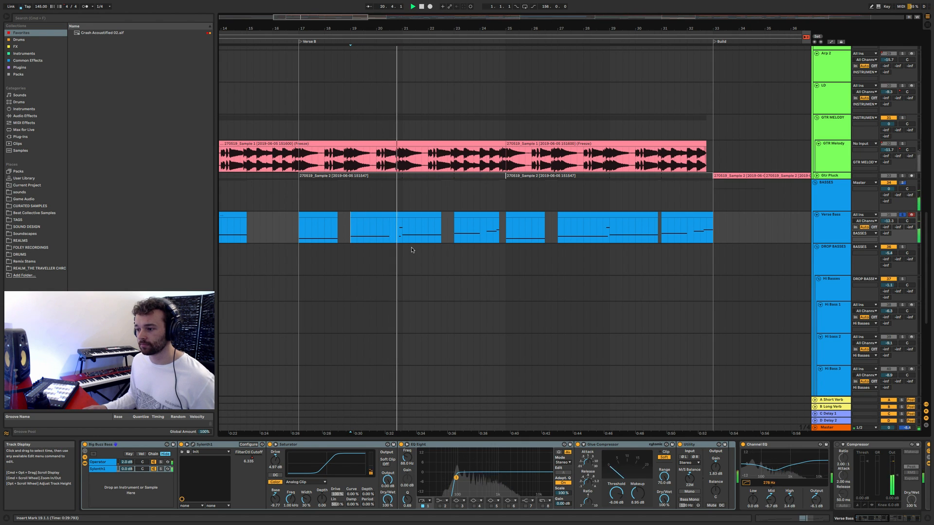
Step: Stop playback and examine the MIDI notes of the Verse Bass clip at bar 19, returning to the track's devices
{"action": "left_click", "coordinate": [419, 215]}
{"action": "key", "text": "space"}
{"action": "double_click", "coordinate": [419, 215]}
{"action": "scroll", "coordinate": [590, 358], "scroll_direction": "up", "scroll_amount": 3}
{"action": "left_click", "coordinate": [592, 358]}
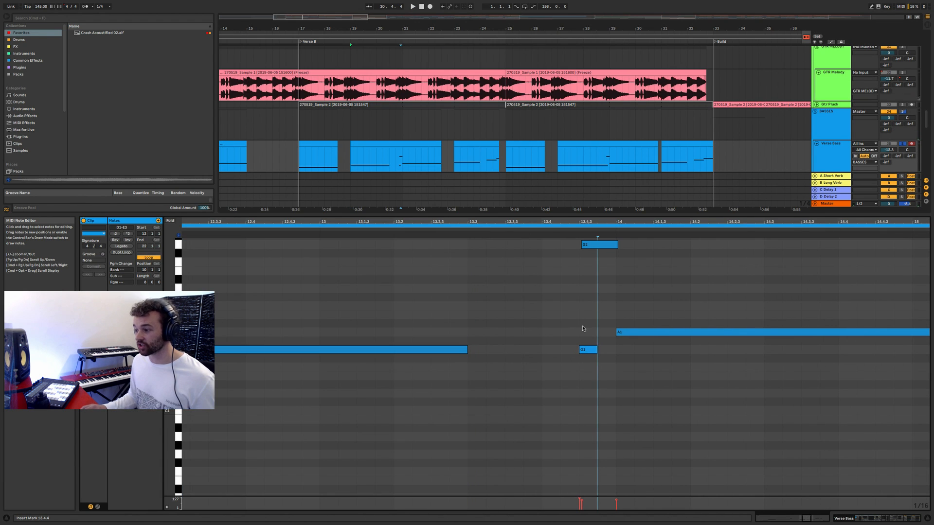
{"action": "key", "text": "shift+Tab"}
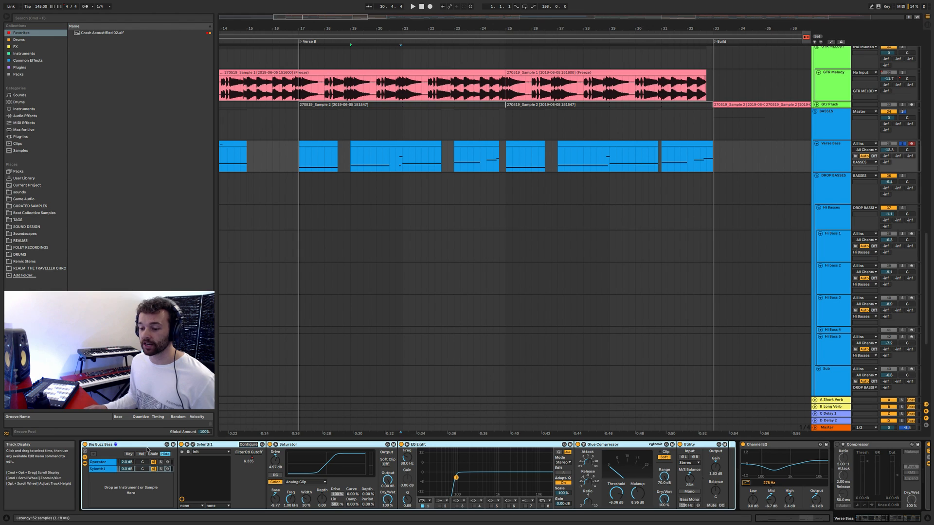
Step: Compare the Sylenth1 and Operator chains in the Verse Bass track's Big Buzz Bass rack, ending on Operator's devices
{"action": "left_click", "coordinate": [107, 468]}
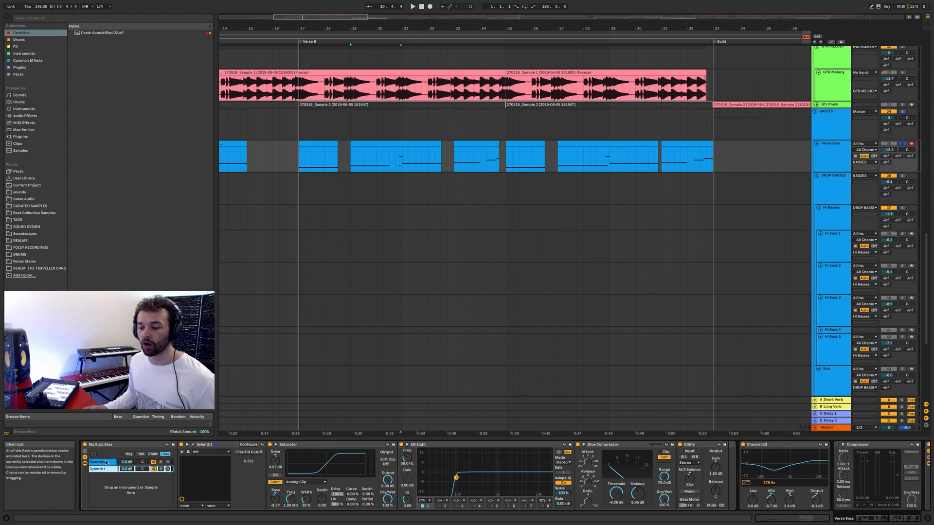
{"action": "left_click", "coordinate": [107, 462]}
{"action": "left_click", "coordinate": [108, 469]}
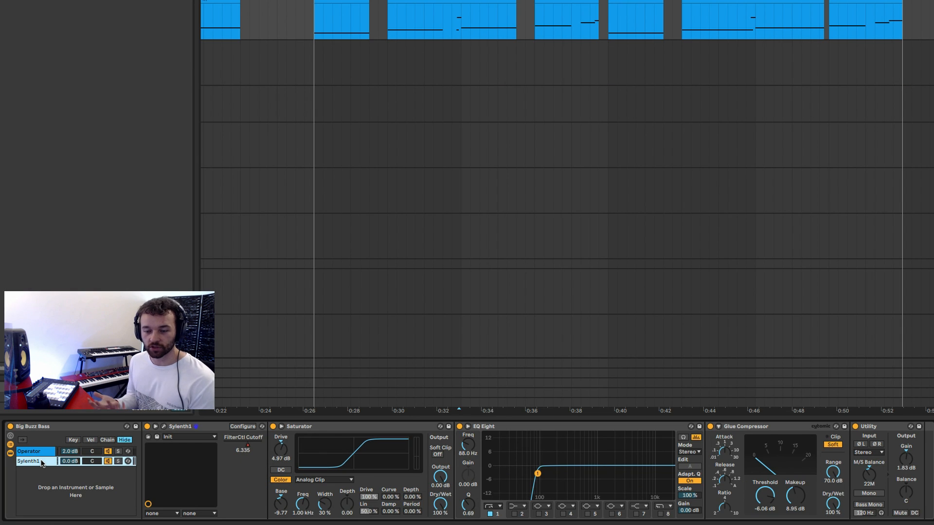
{"action": "left_click", "coordinate": [43, 452]}
{"action": "left_click", "coordinate": [43, 462]}
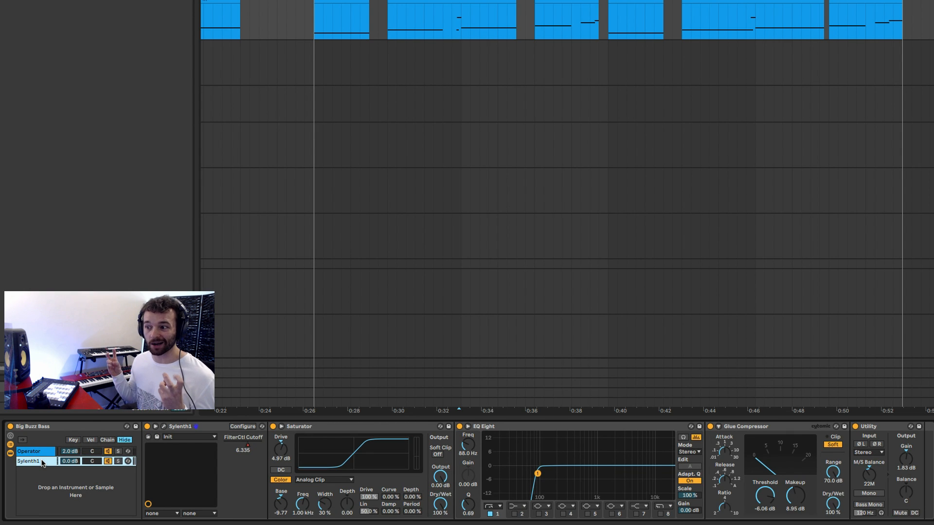
{"action": "left_click", "coordinate": [34, 451]}
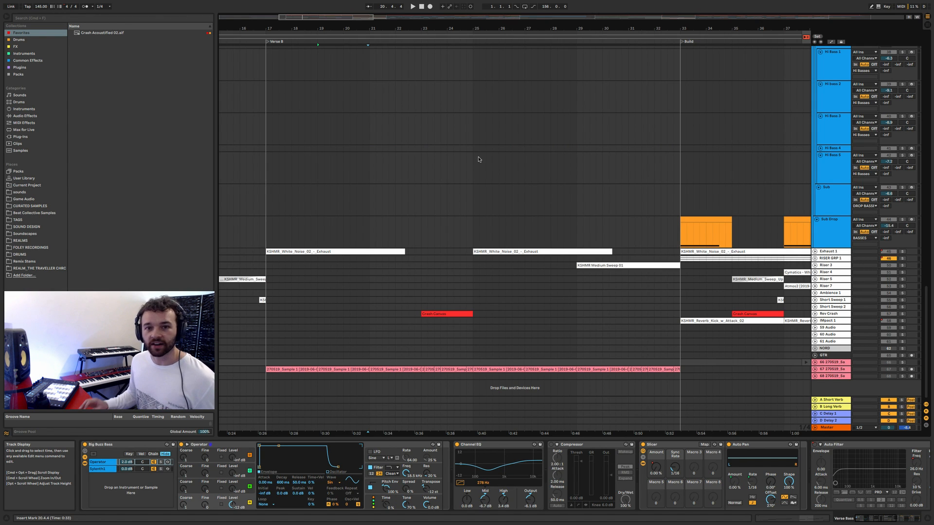
Step: Unfold the Exhaust 1 and Rev Crash tracks and audition the soloed white-noise exhaust from bar 17
{"action": "left_click", "coordinate": [815, 251]}
{"action": "left_click", "coordinate": [814, 351]}
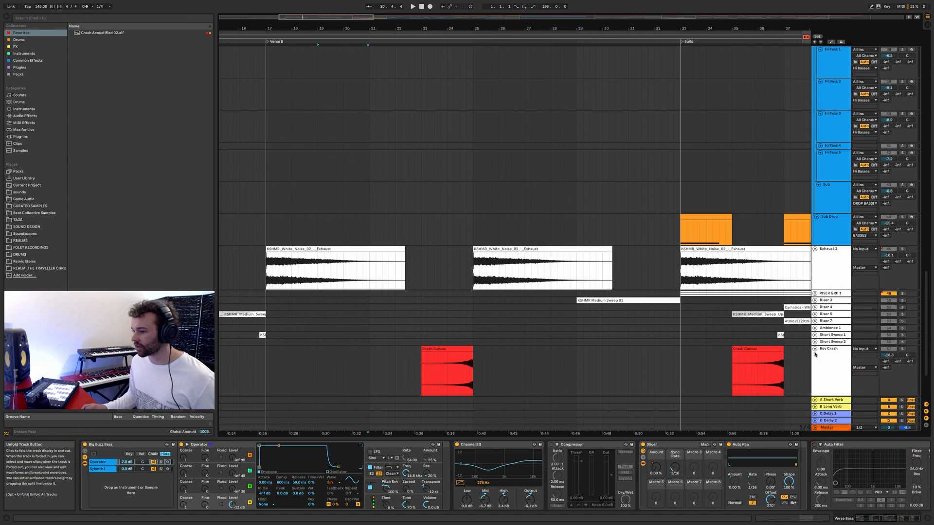
{"action": "left_click", "coordinate": [292, 268]}
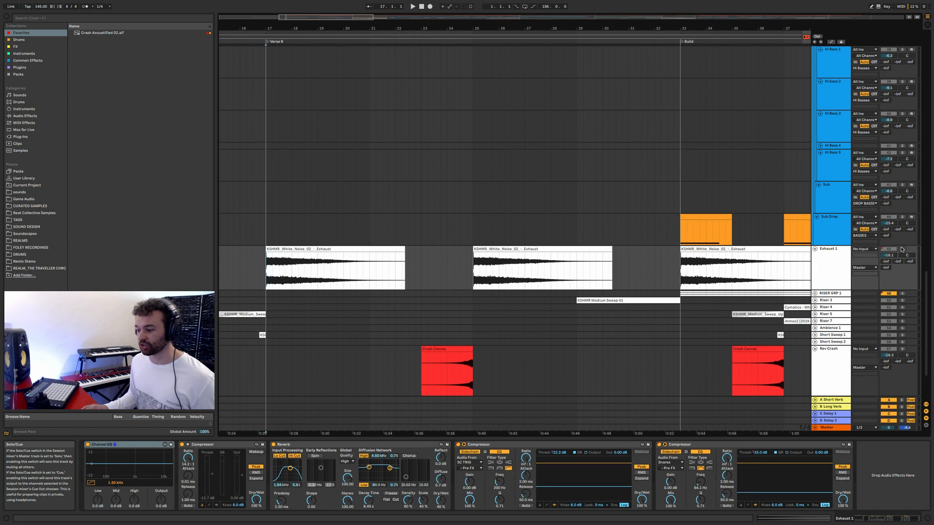
{"action": "left_click", "coordinate": [902, 249]}
{"action": "key", "text": "space"}
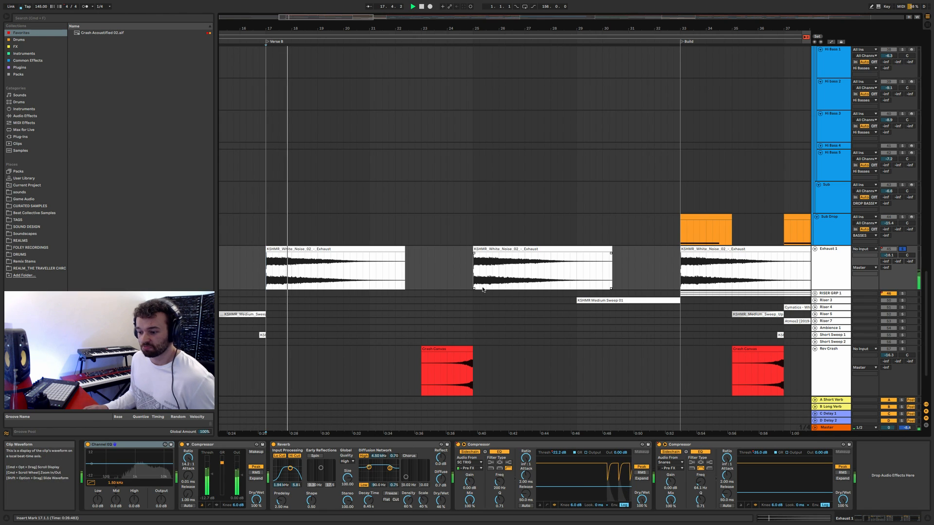
{"action": "scroll", "coordinate": [681, 302], "scroll_direction": "down", "scroll_amount": 2}
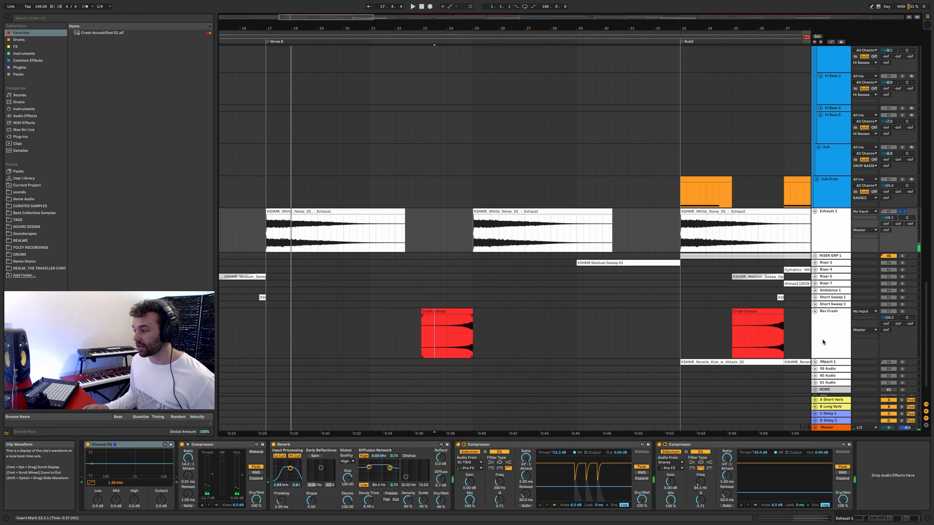
Step: Audition the Rev Crash track's Verse B clip soloed in place of Exhaust 1, then clear the solo
{"action": "left_click", "coordinate": [911, 318]}
{"action": "left_click", "coordinate": [902, 311]}
{"action": "left_click", "coordinate": [441, 335]}
{"action": "key", "text": "space"}
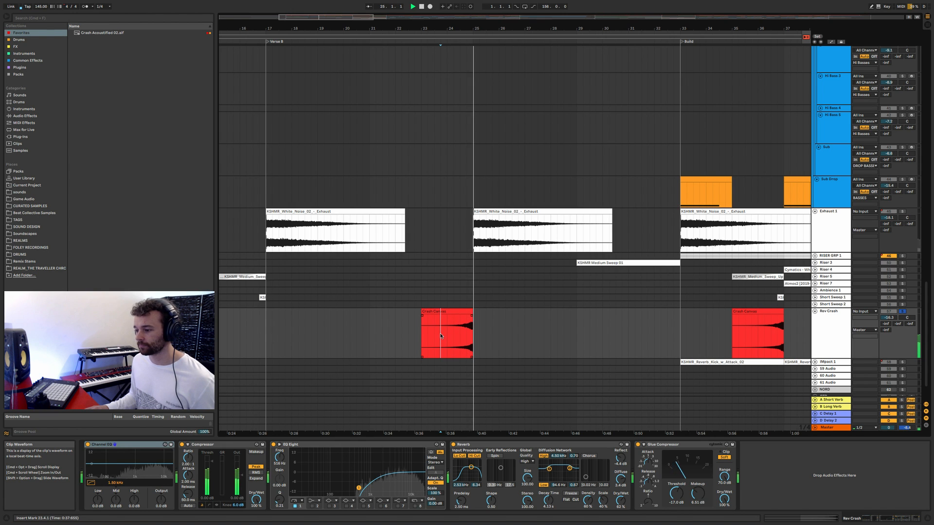
{"action": "key", "text": "s"}
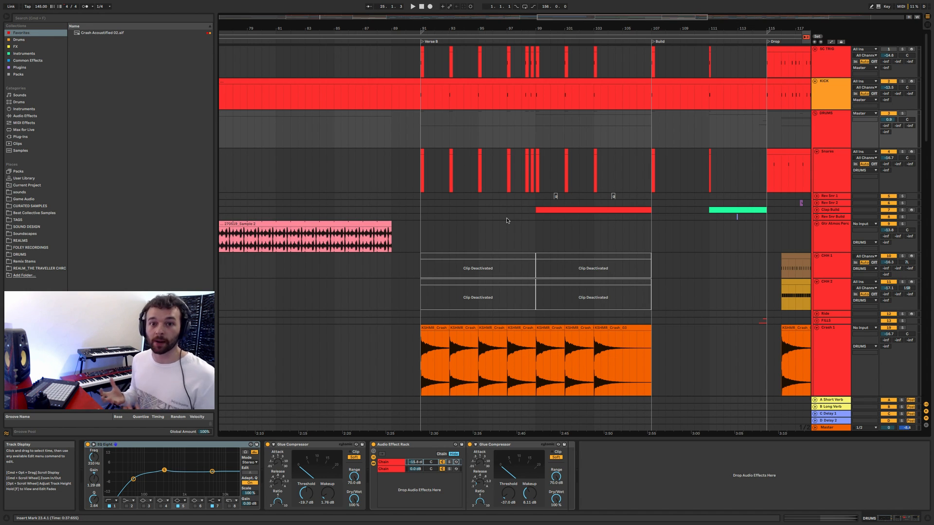
Step: Play the second Verse B from bar 90 while reviewing its drum, instrument and bass clips
{"action": "left_click", "coordinate": [419, 185]}
{"action": "left_click", "coordinate": [406, 172]}
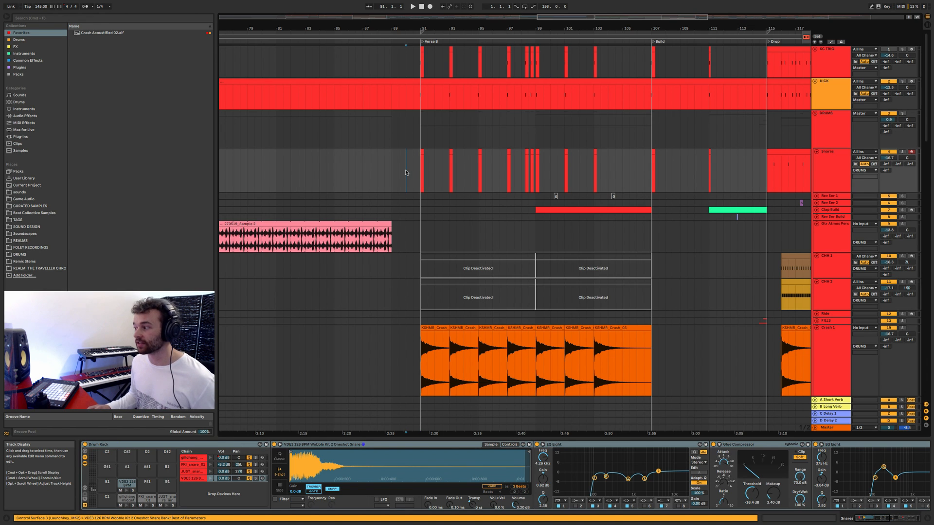
{"action": "key", "text": "space"}
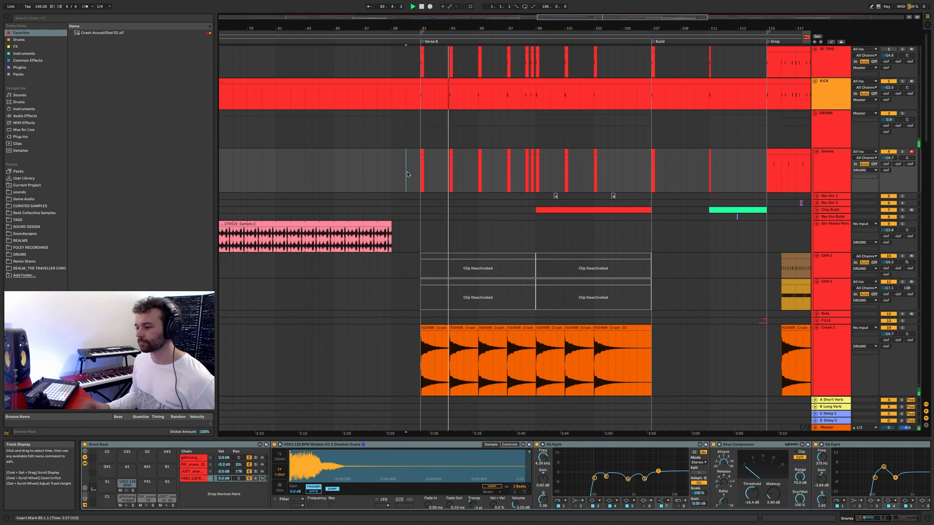
{"action": "scroll", "coordinate": [495, 214], "scroll_direction": "down", "scroll_amount": 10}
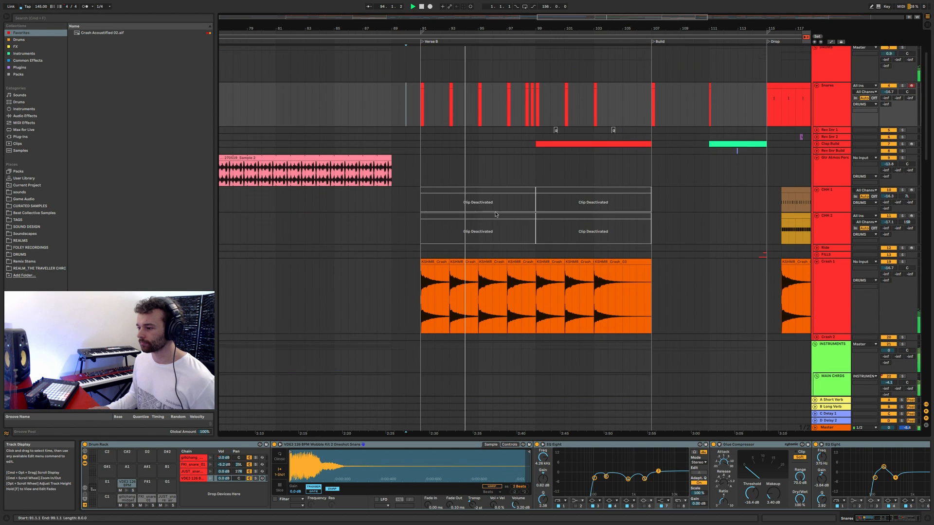
{"action": "scroll", "coordinate": [495, 213], "scroll_direction": "down", "scroll_amount": 9}
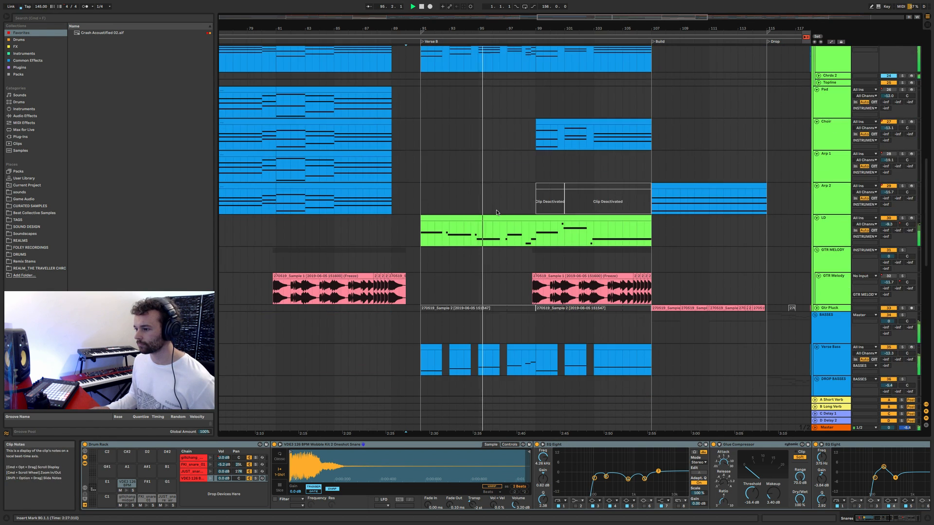
{"action": "scroll", "coordinate": [497, 213], "scroll_direction": "up", "scroll_amount": 2}
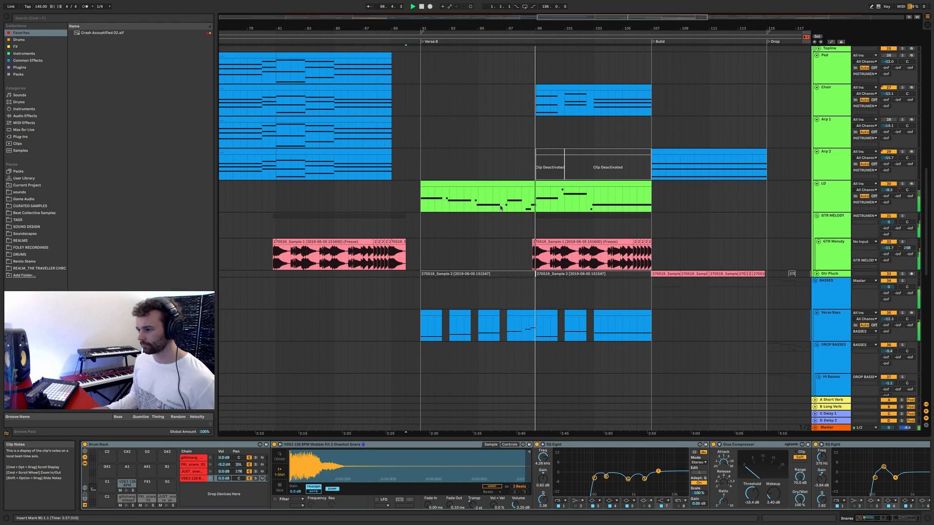
{"action": "scroll", "coordinate": [597, 218], "scroll_direction": "up", "scroll_amount": 15}
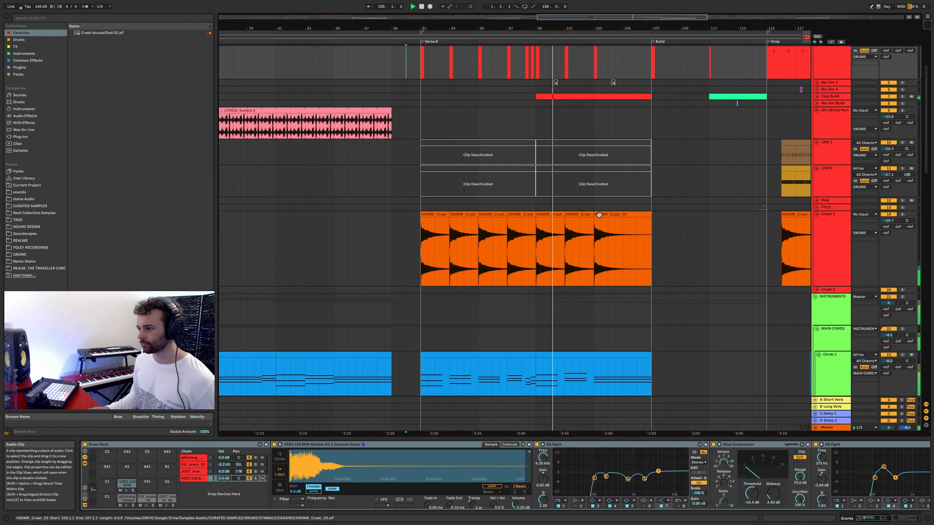
Step: Examine the second Verse B's crash, chord and choir layers during playback, comparing them with the whole arrangement
{"action": "scroll", "coordinate": [600, 217], "scroll_direction": "down", "scroll_amount": 7}
{"action": "scroll", "coordinate": [599, 217], "scroll_direction": "down", "scroll_amount": 5}
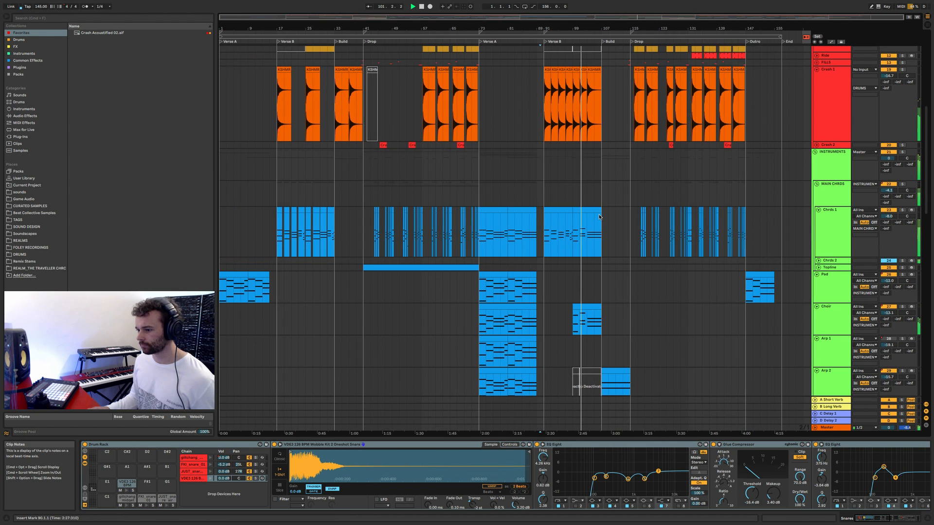
{"action": "scroll", "coordinate": [599, 217], "scroll_direction": "up", "scroll_amount": 10}
{"action": "scroll", "coordinate": [594, 215], "scroll_direction": "left", "scroll_amount": 10}
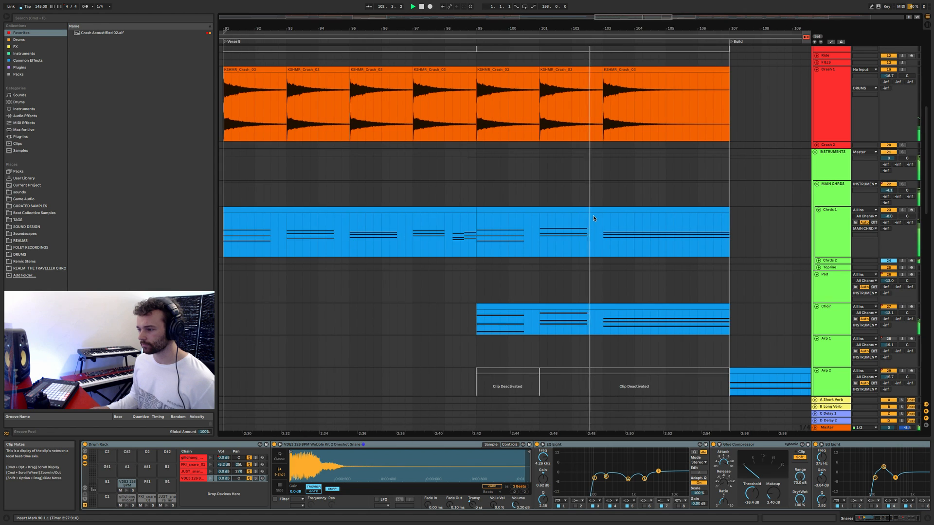
{"action": "scroll", "coordinate": [725, 224], "scroll_direction": "down", "scroll_amount": 3}
{"action": "scroll", "coordinate": [725, 224], "scroll_direction": "right", "scroll_amount": 5}
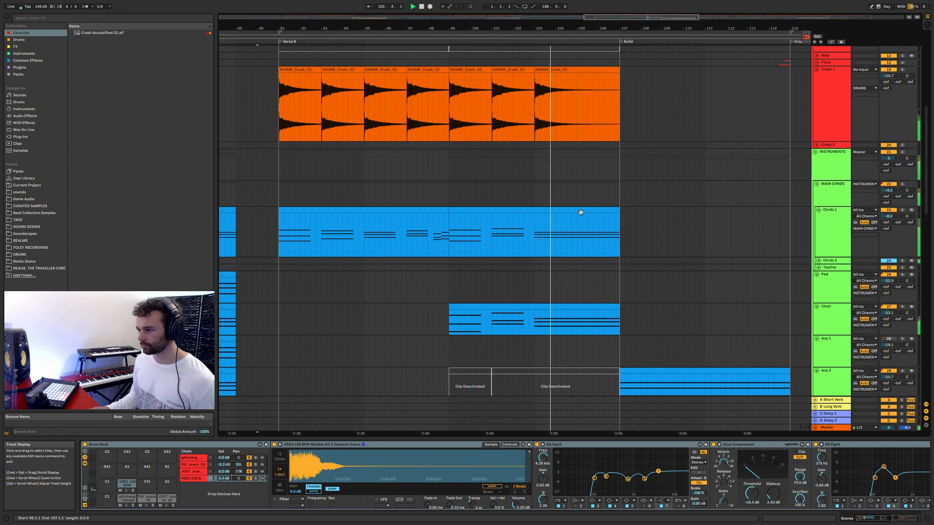
{"action": "scroll", "coordinate": [580, 212], "scroll_direction": "up", "scroll_amount": 3}
{"action": "scroll", "coordinate": [580, 213], "scroll_direction": "left", "scroll_amount": 2}
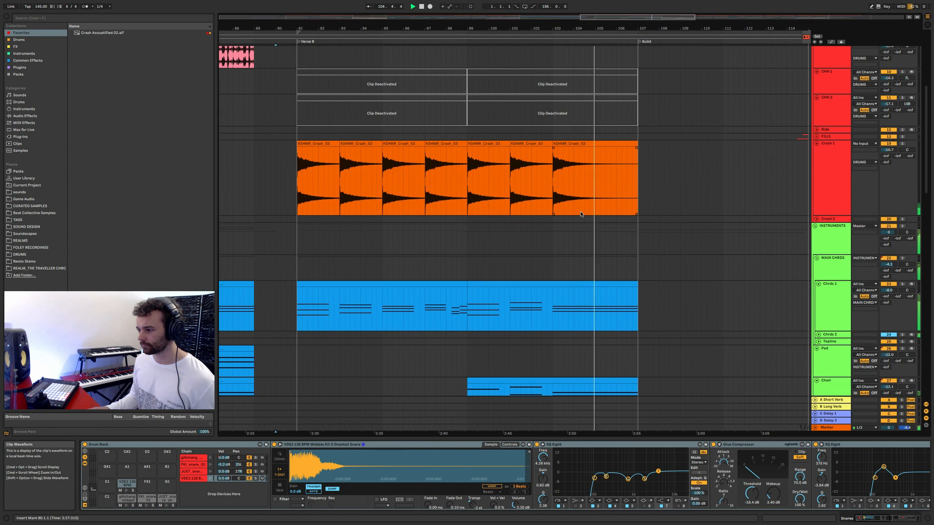
{"action": "scroll", "coordinate": [581, 214], "scroll_direction": "down", "scroll_amount": 6}
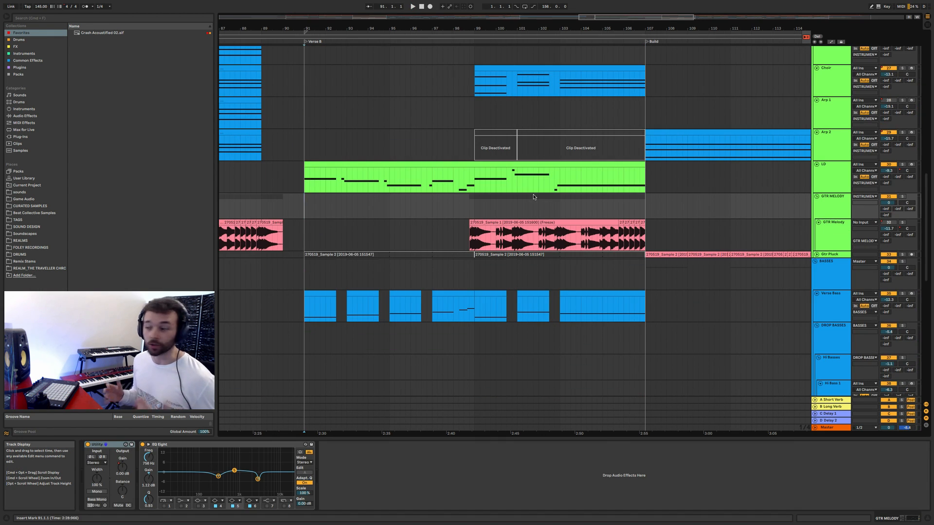
Step: Compare the Chrds 1, Verse Bass and drum clip rhythms across the second Verse B with playback stopped
{"action": "scroll", "coordinate": [534, 197], "scroll_direction": "up", "scroll_amount": 12}
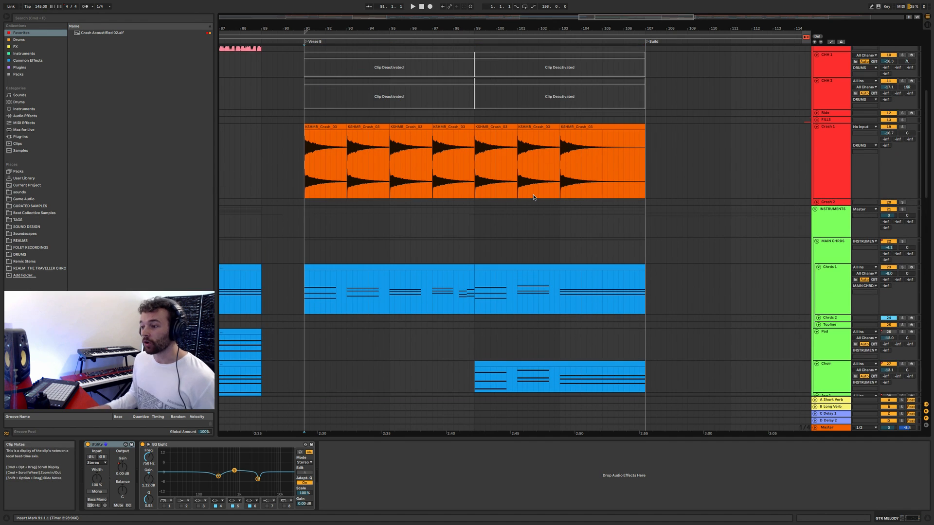
{"action": "scroll", "coordinate": [533, 198], "scroll_direction": "down", "scroll_amount": 2}
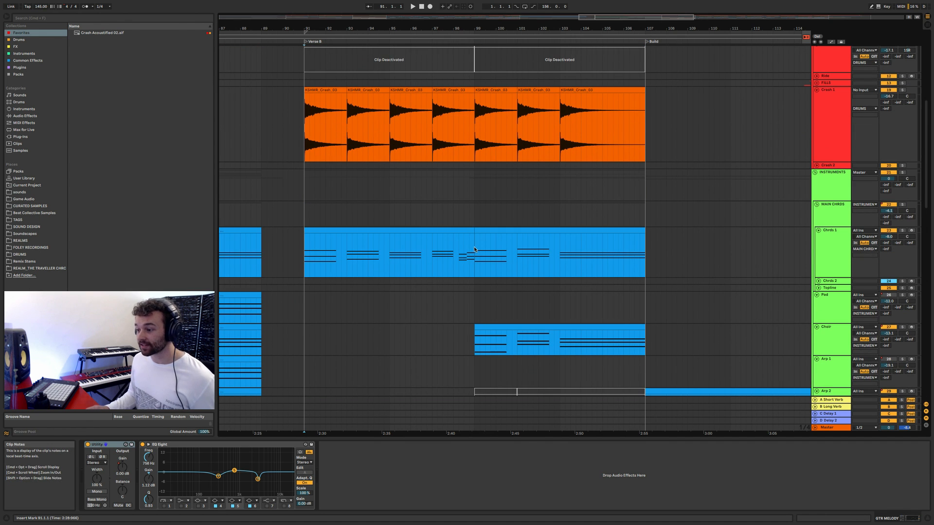
{"action": "scroll", "coordinate": [469, 247], "scroll_direction": "left", "scroll_amount": 2}
{"action": "scroll", "coordinate": [401, 239], "scroll_direction": "down", "scroll_amount": 10}
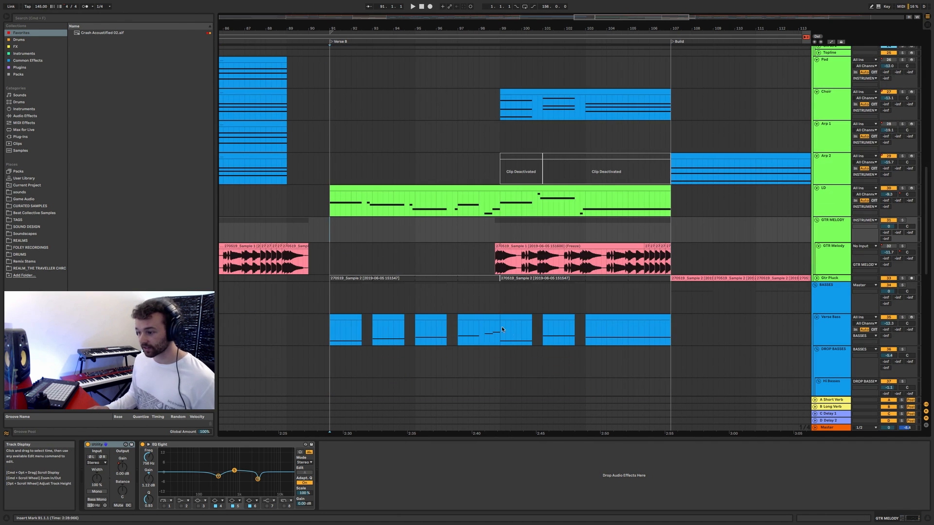
{"action": "scroll", "coordinate": [500, 331], "scroll_direction": "down", "scroll_amount": 1}
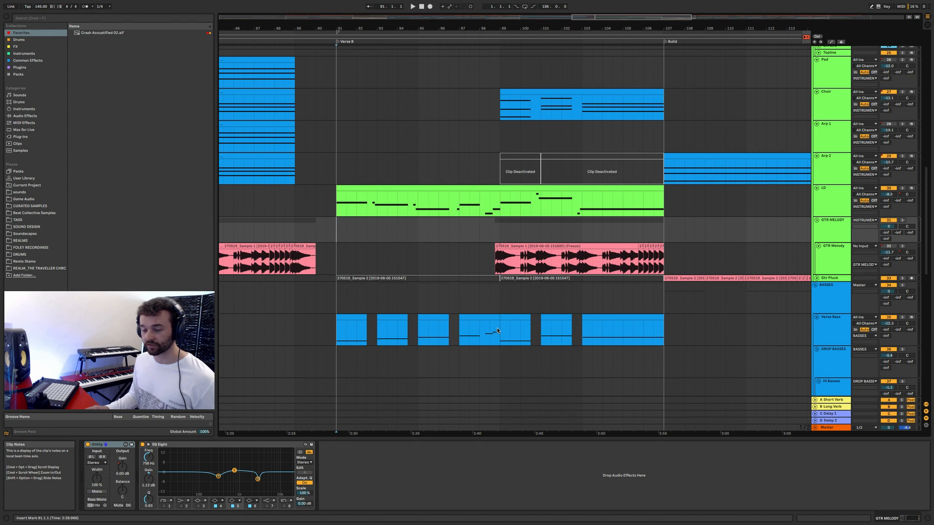
{"action": "scroll", "coordinate": [500, 330], "scroll_direction": "up", "scroll_amount": 3}
{"action": "scroll", "coordinate": [479, 332], "scroll_direction": "up", "scroll_amount": 15}
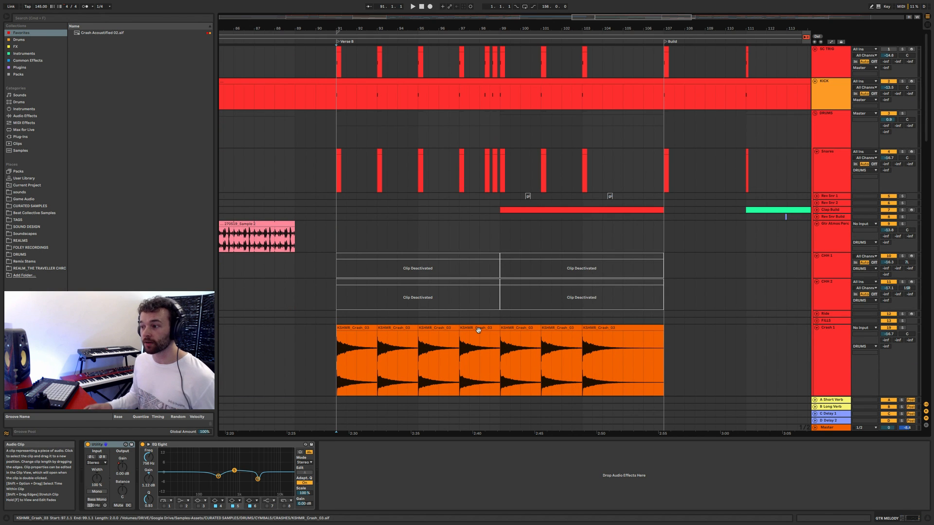
Step: Select the LD clip spanning bars 91 to 107, frame it in the arrangement and solo the LD track
{"action": "scroll", "coordinate": [478, 331], "scroll_direction": "down", "scroll_amount": 15}
{"action": "left_click_drag", "start_coordinate": [344, 310], "coordinate": [662, 302]}
{"action": "left_click", "coordinate": [665, 303]}
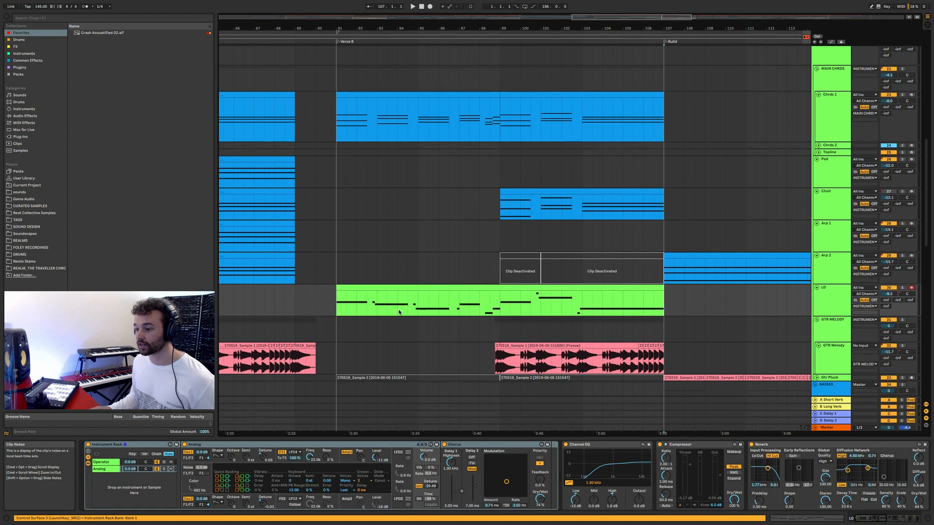
{"action": "left_click", "coordinate": [456, 288]}
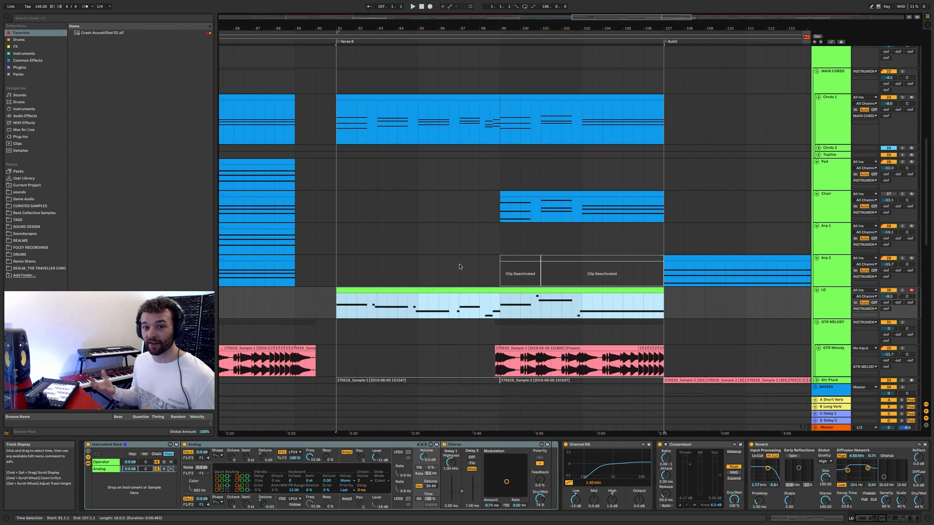
{"action": "key", "text": "w"}
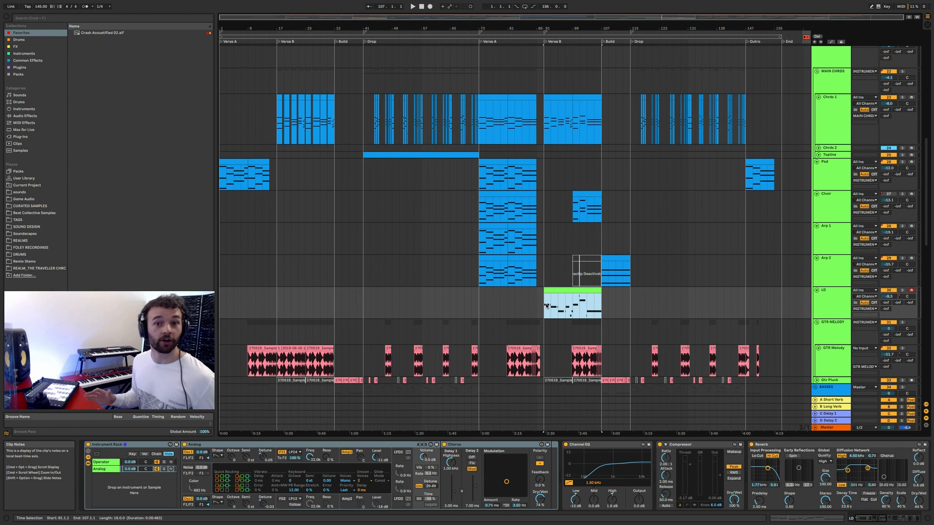
{"action": "key", "text": "z"}
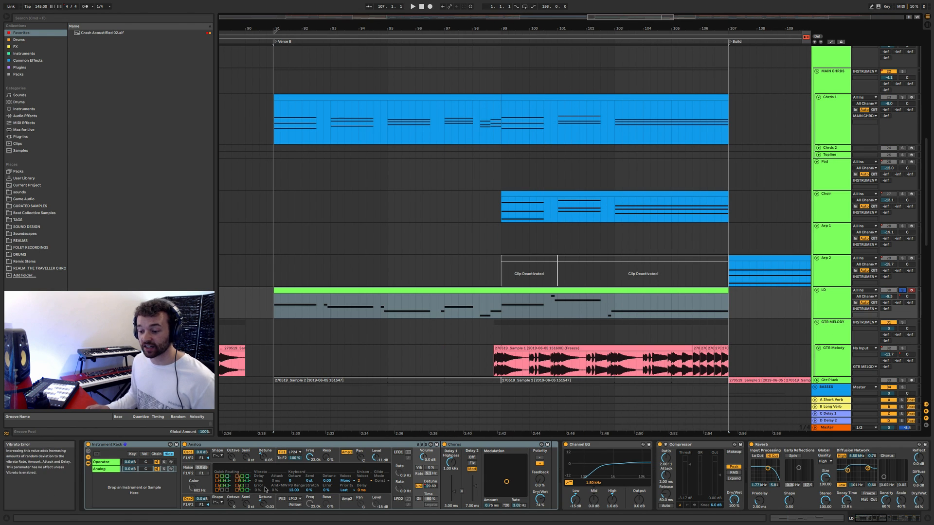
Step: Inspect the Analog and Operator chains in the LD instrument rack and audition the Operator chain soloed
{"action": "left_click", "coordinate": [117, 470]}
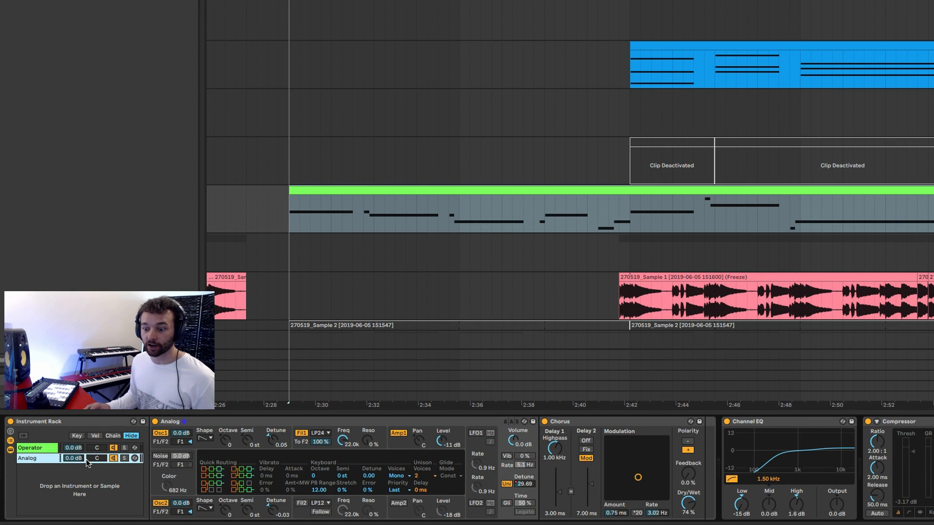
{"action": "left_click", "coordinate": [41, 451]}
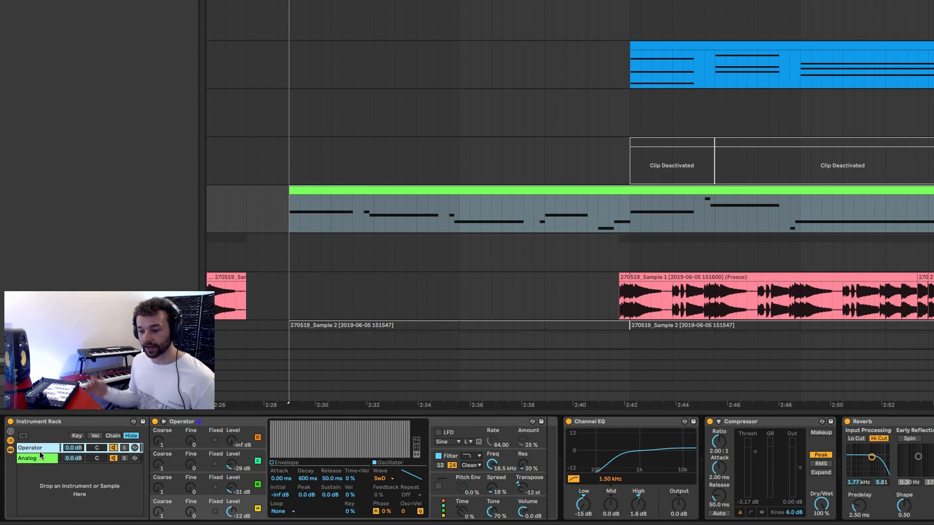
{"action": "left_click", "coordinate": [124, 447]}
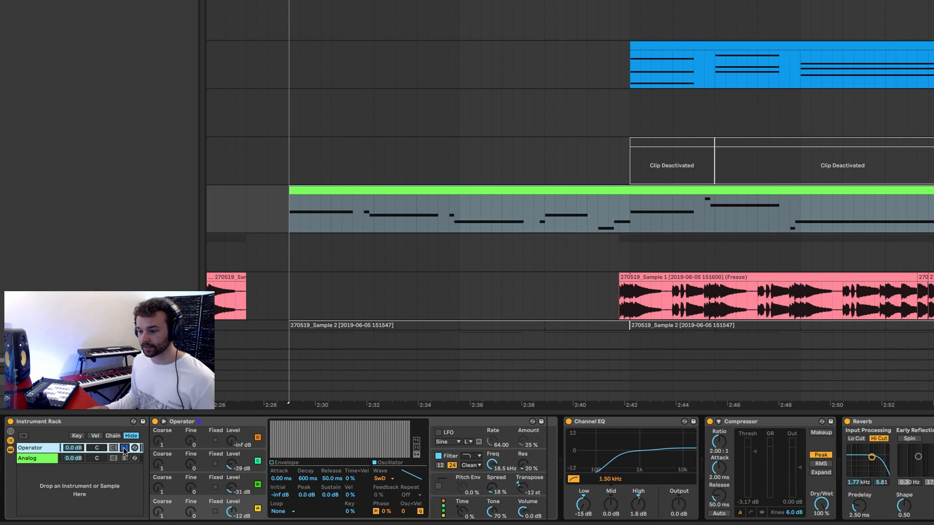
{"action": "key", "text": "space"}
{"action": "key", "text": "space"}
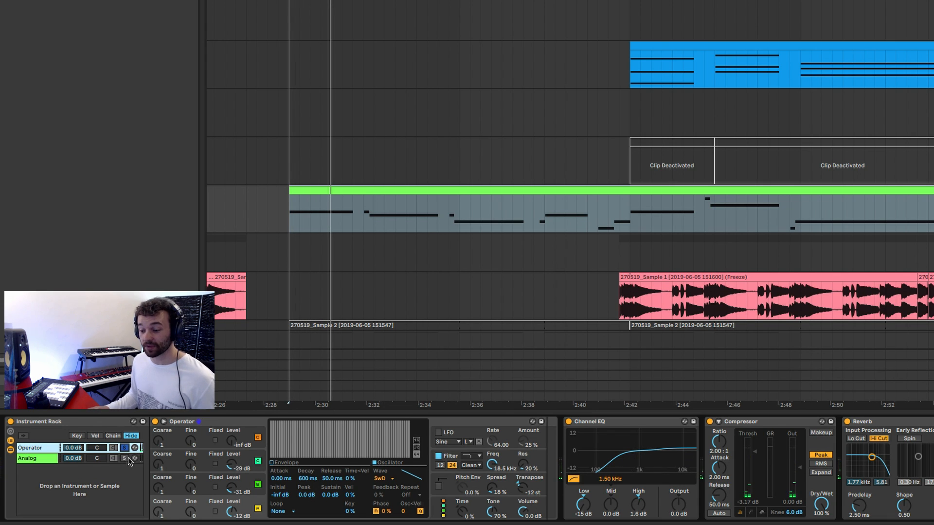
Step: Audition the LD rack's Analog chain soloed, and play both chains together with the chain solo off
{"action": "left_click", "coordinate": [125, 458]}
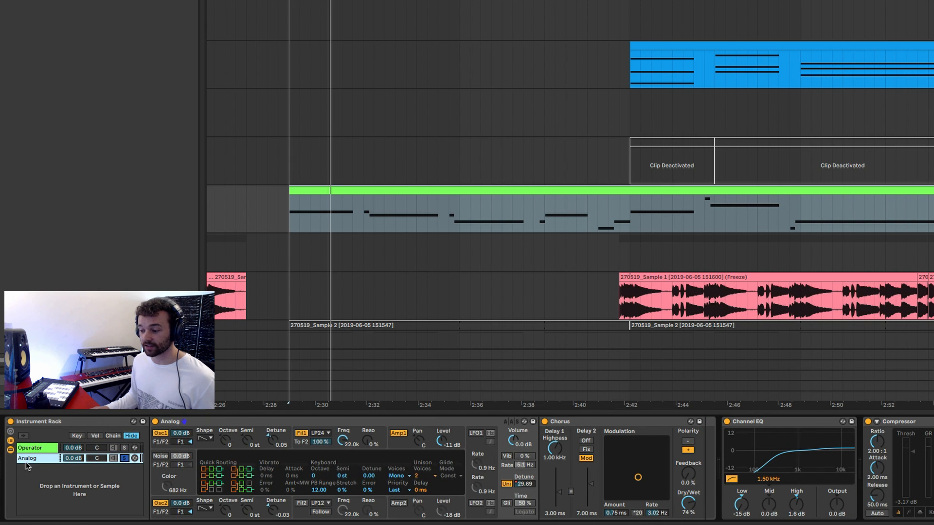
{"action": "key", "text": "space"}
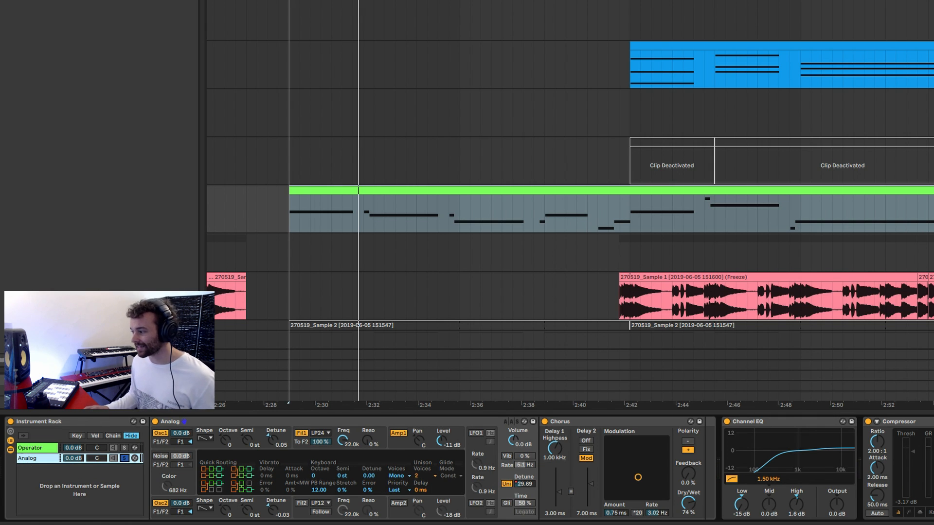
{"action": "left_click", "coordinate": [123, 458]}
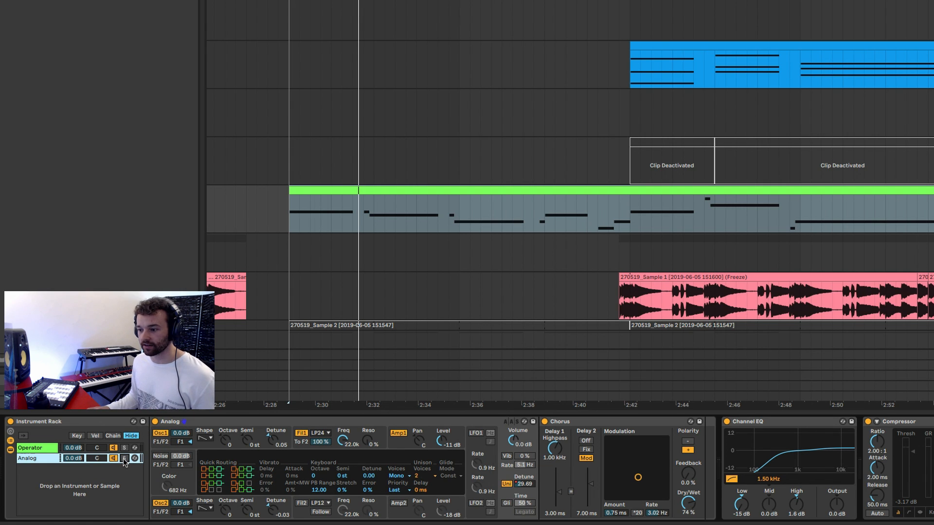
{"action": "key", "text": "space"}
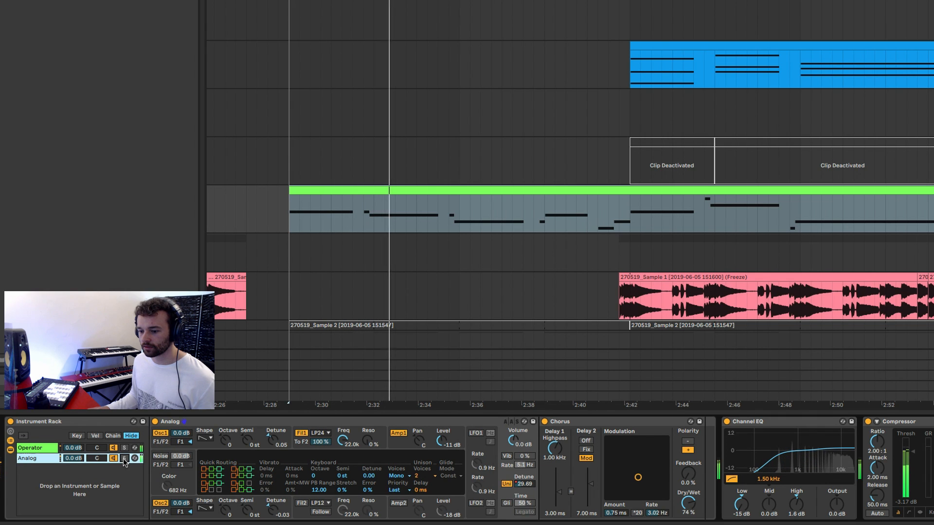
{"action": "key", "text": "space"}
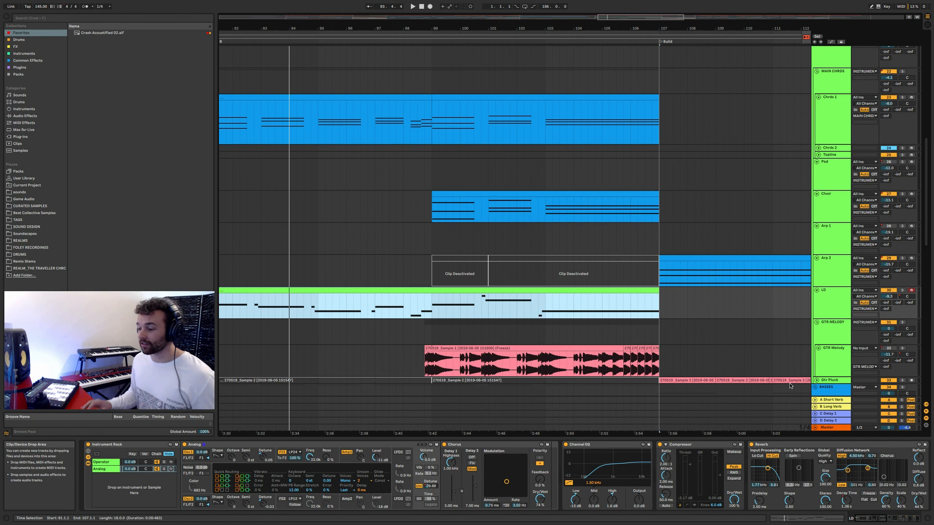
Step: Highlight the guitar melody section leading up to bar 107 and the trigger, kick and snare clips across bars 91 to 107
{"action": "left_click_drag", "start_coordinate": [419, 333], "coordinate": [658, 337]}
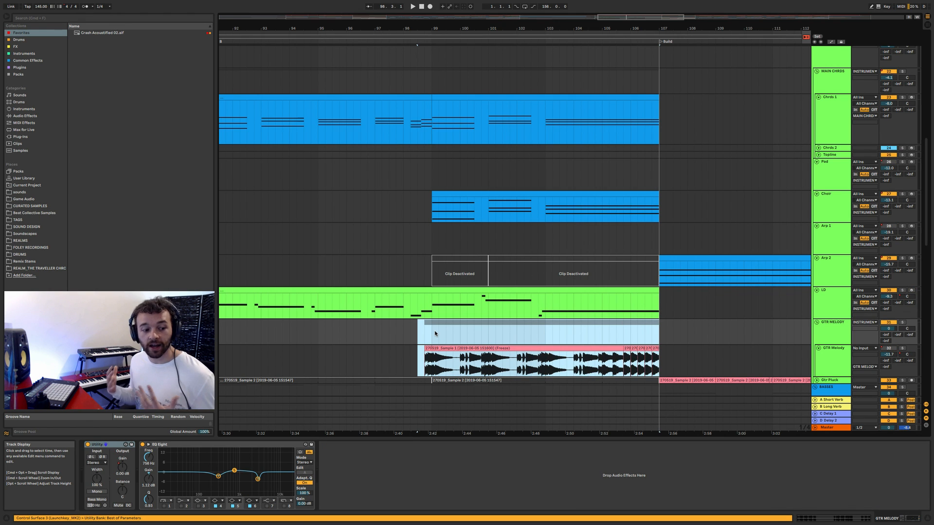
{"action": "scroll", "coordinate": [433, 331], "scroll_direction": "up", "scroll_amount": 15}
{"action": "scroll", "coordinate": [438, 292], "scroll_direction": "left", "scroll_amount": 5}
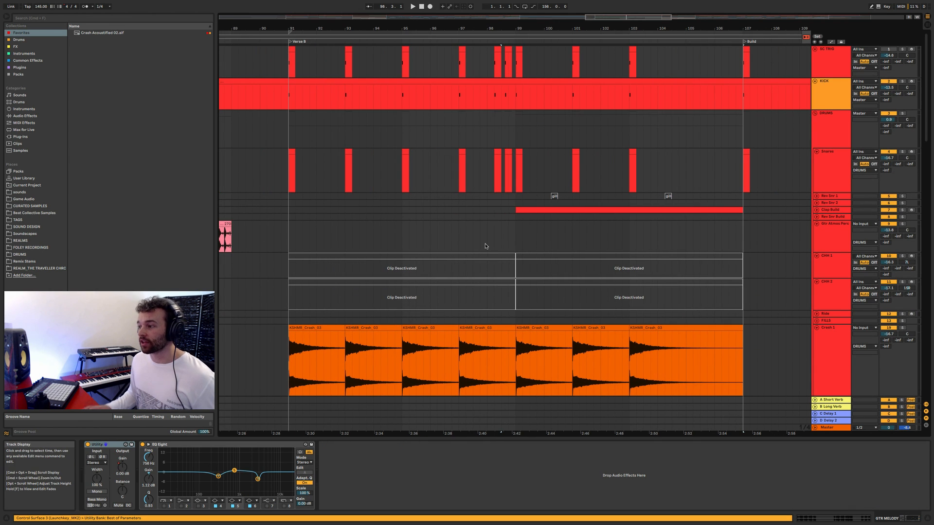
{"action": "left_click_drag", "start_coordinate": [289, 198], "coordinate": [743, 62]}
Step: Examine the SC TRIG rhythm by highlighting bars 91 to 99, the following hits, and the empty stretch up to bar 107
{"action": "left_click", "coordinate": [291, 70]}
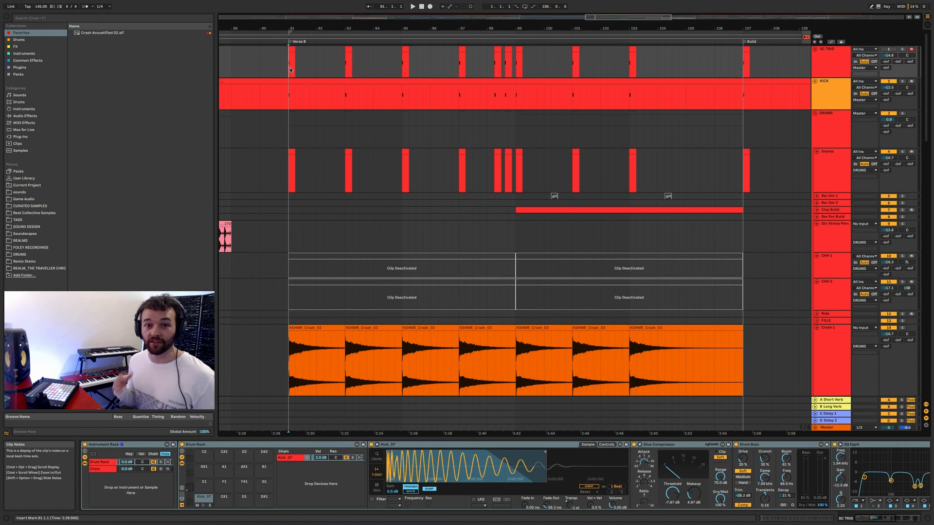
{"action": "left_click_drag", "start_coordinate": [290, 71], "coordinate": [377, 62]}
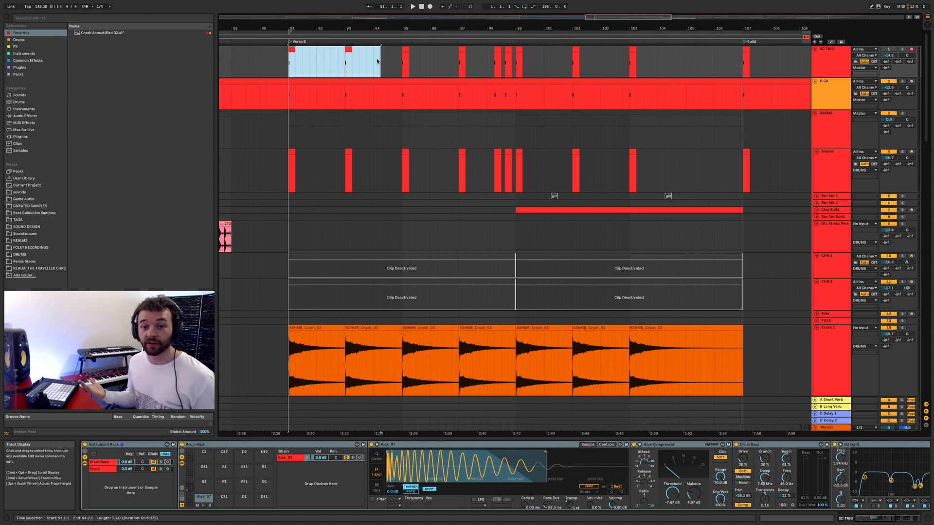
{"action": "left_click", "coordinate": [487, 67], "text": "shift"}
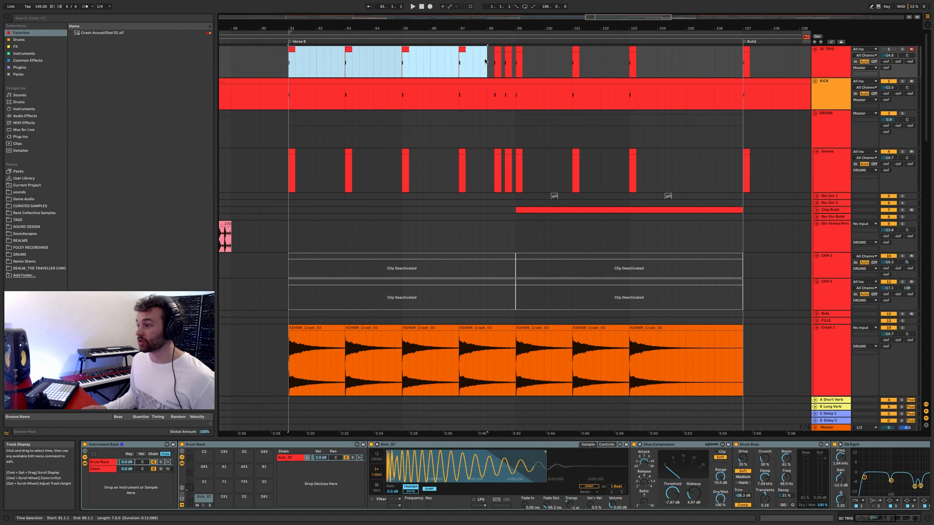
{"action": "left_click", "coordinate": [516, 62], "text": "shift"}
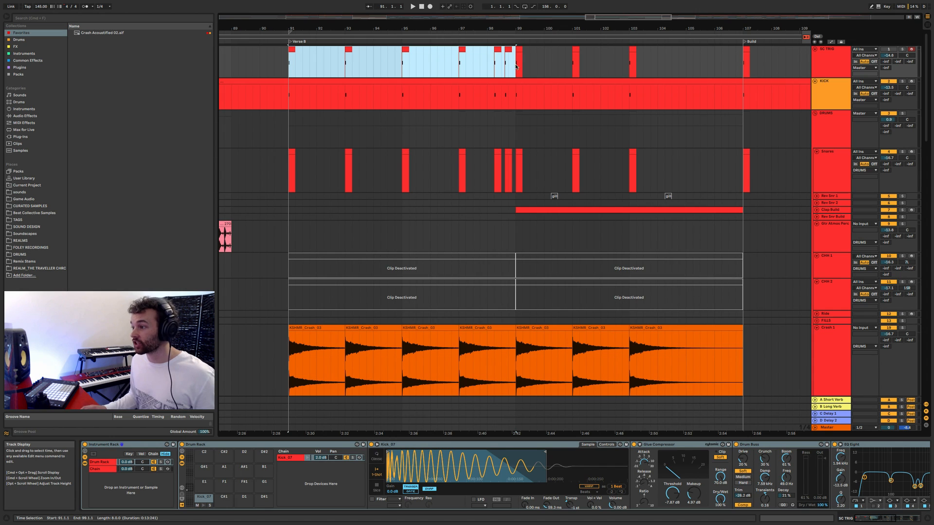
{"action": "left_click_drag", "start_coordinate": [518, 67], "coordinate": [678, 67]}
{"action": "left_click_drag", "start_coordinate": [679, 66], "coordinate": [740, 64]}
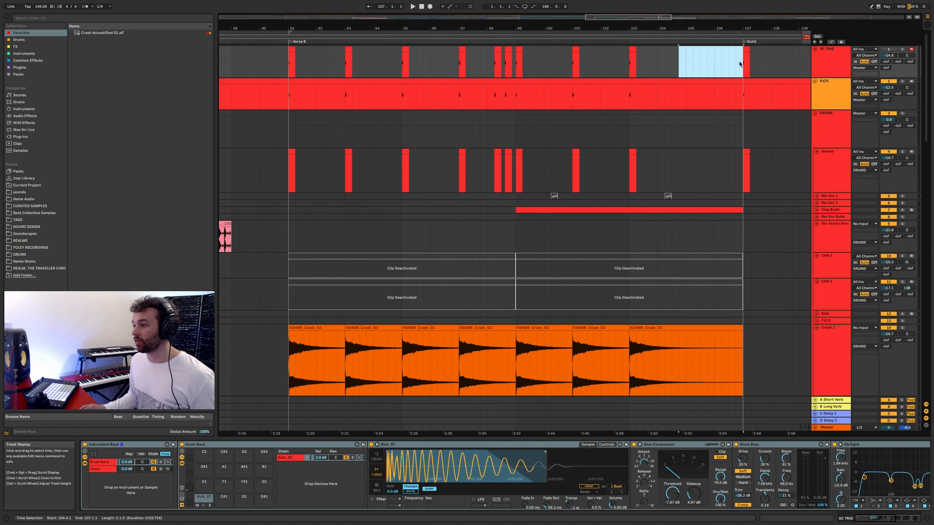
Step: Highlight the bar 98 fill from SC TRIG through Snares and the matching chord notes in Chrds 1 up to bar 99
{"action": "left_click", "coordinate": [484, 58]}
{"action": "left_click_drag", "start_coordinate": [485, 57], "coordinate": [482, 162]}
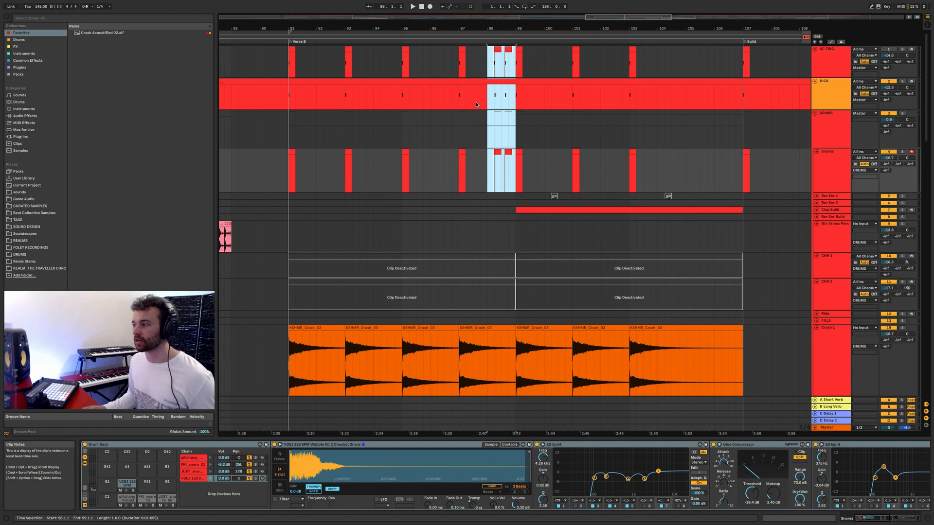
{"action": "scroll", "coordinate": [475, 103], "scroll_direction": "down", "scroll_amount": 10}
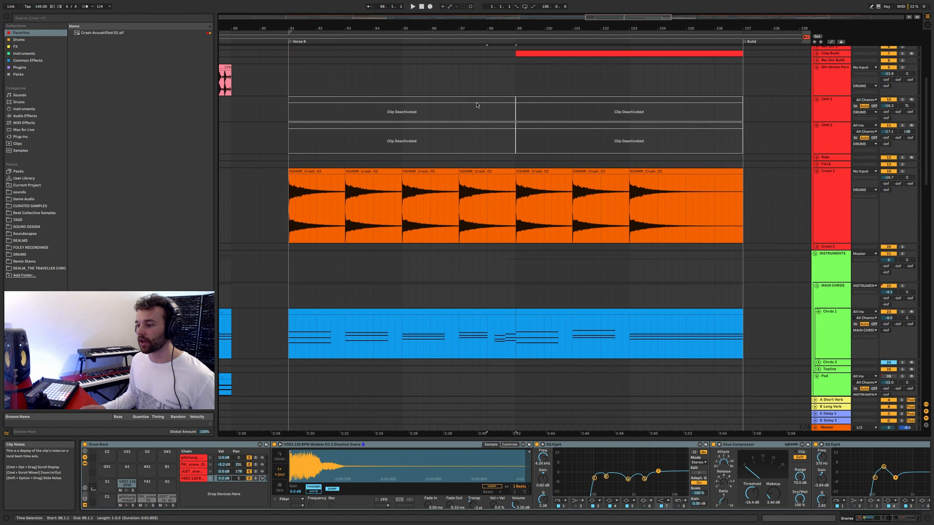
{"action": "scroll", "coordinate": [499, 195], "scroll_direction": "up", "scroll_amount": 5}
{"action": "scroll", "coordinate": [455, 175], "scroll_direction": "down", "scroll_amount": 5}
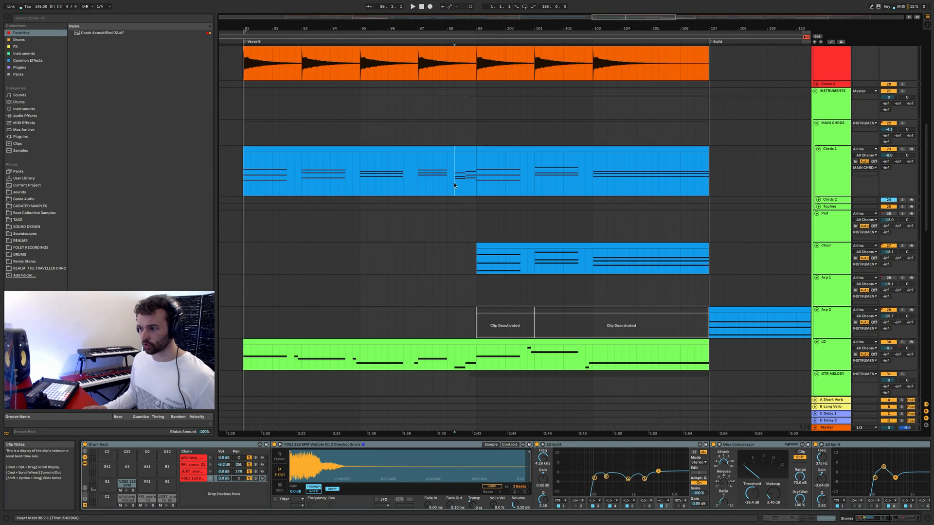
{"action": "left_click_drag", "start_coordinate": [451, 182], "coordinate": [475, 181]}
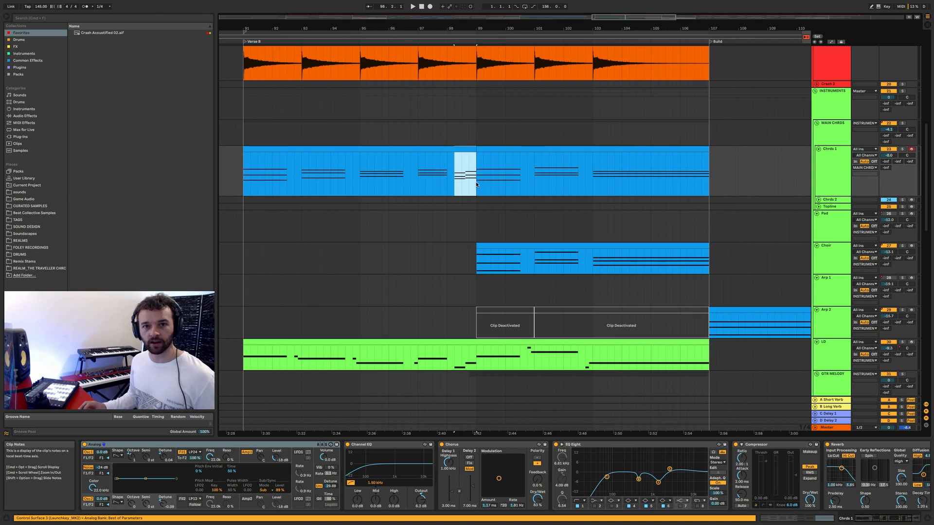